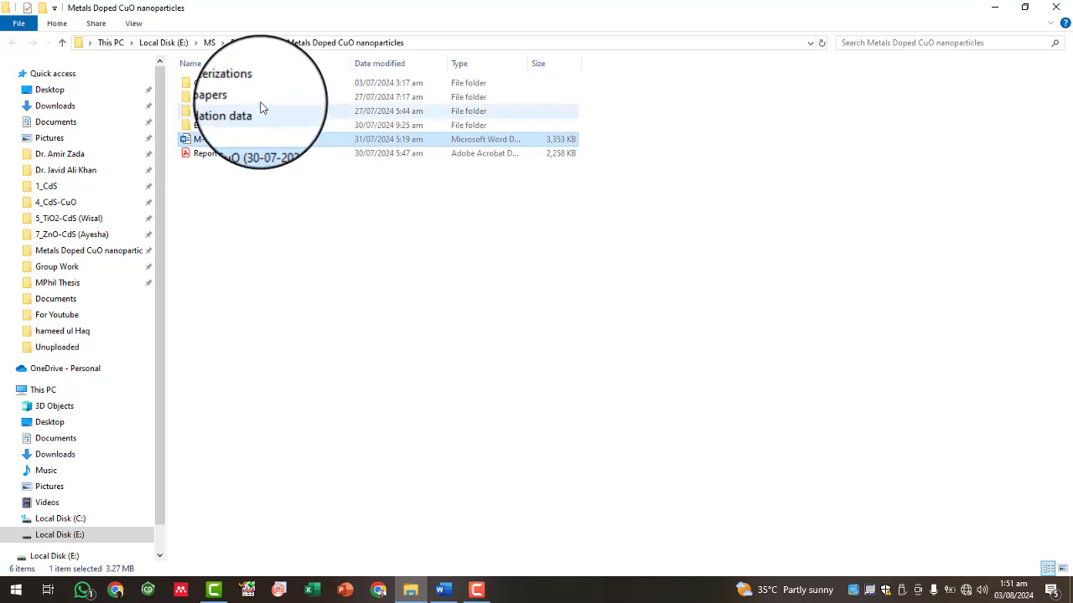
# - Open the Cited papers folder and look over the PDFs numbered 13 and 14
pyautogui.doubleClick(251, 98)
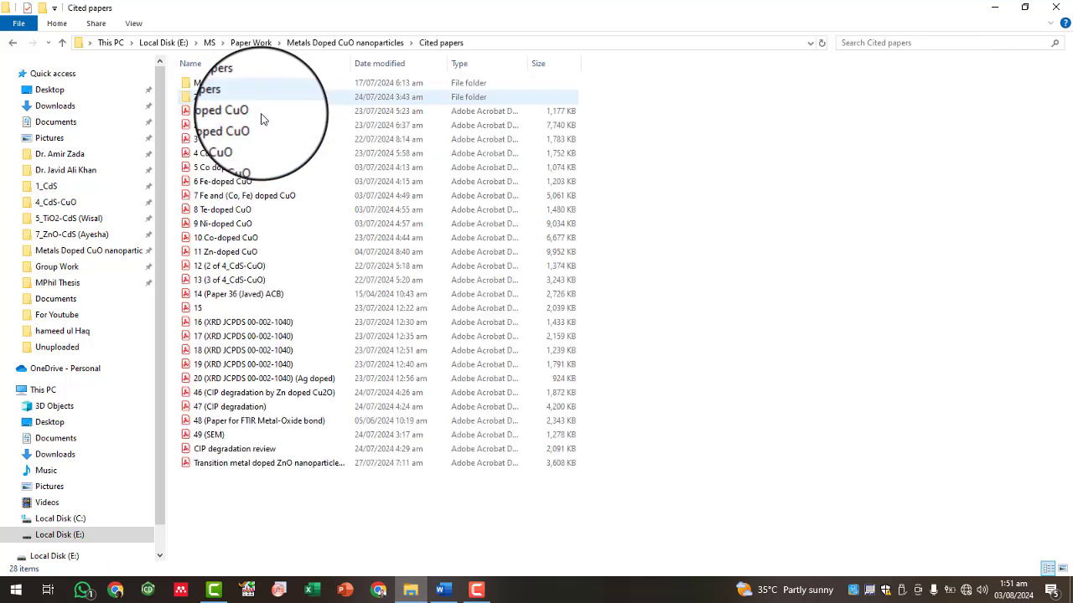
pyautogui.click(205, 293)
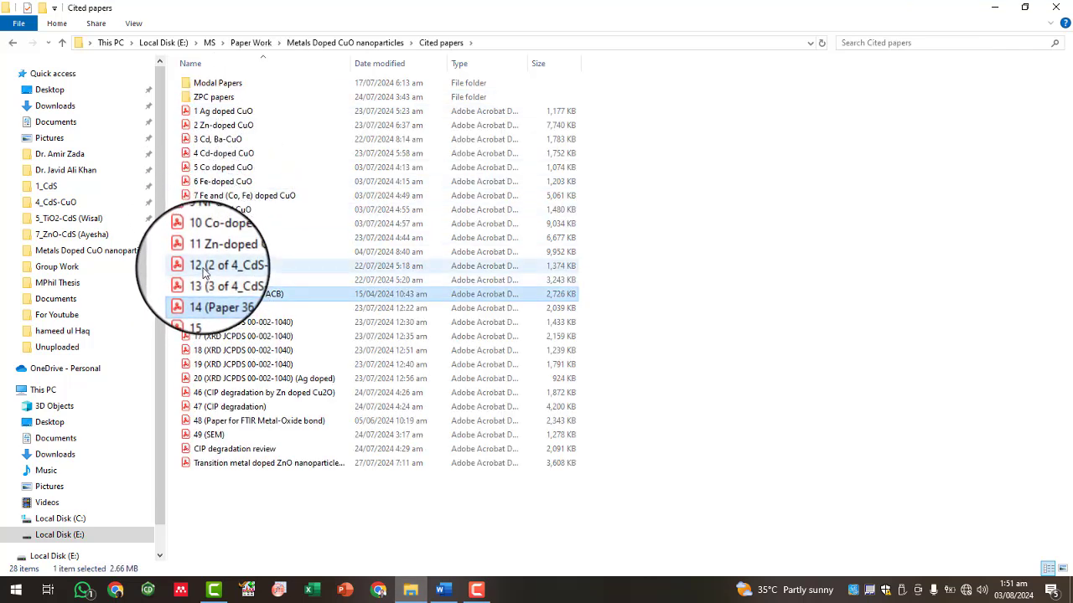
pyautogui.click(205, 280)
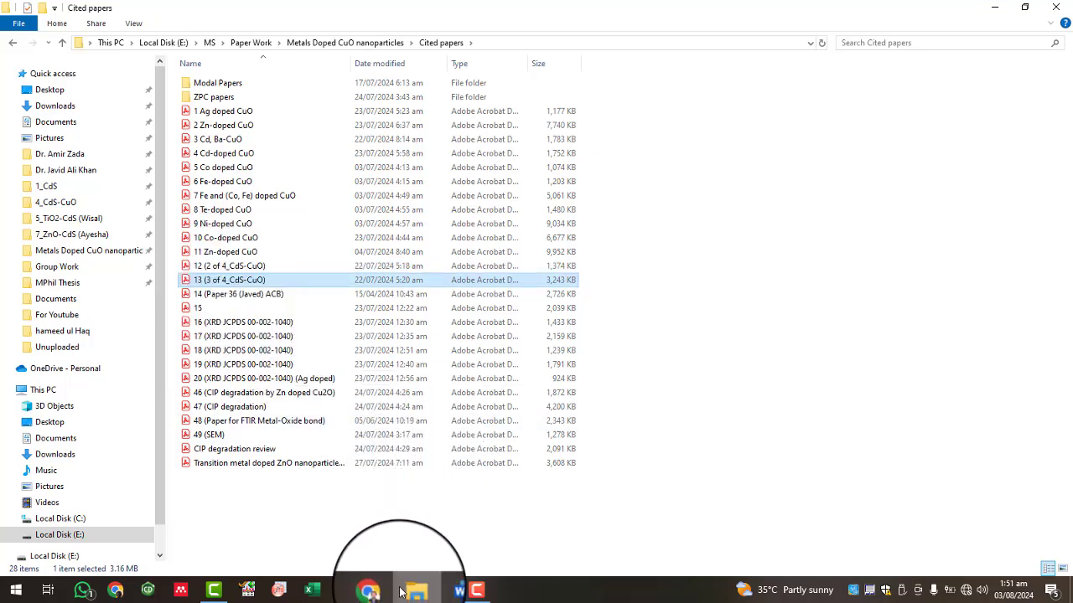
# - Switch to the M-doped-CuO (30-07-2024) manuscript in Word and view its title and abstract
pyautogui.click(427, 591)
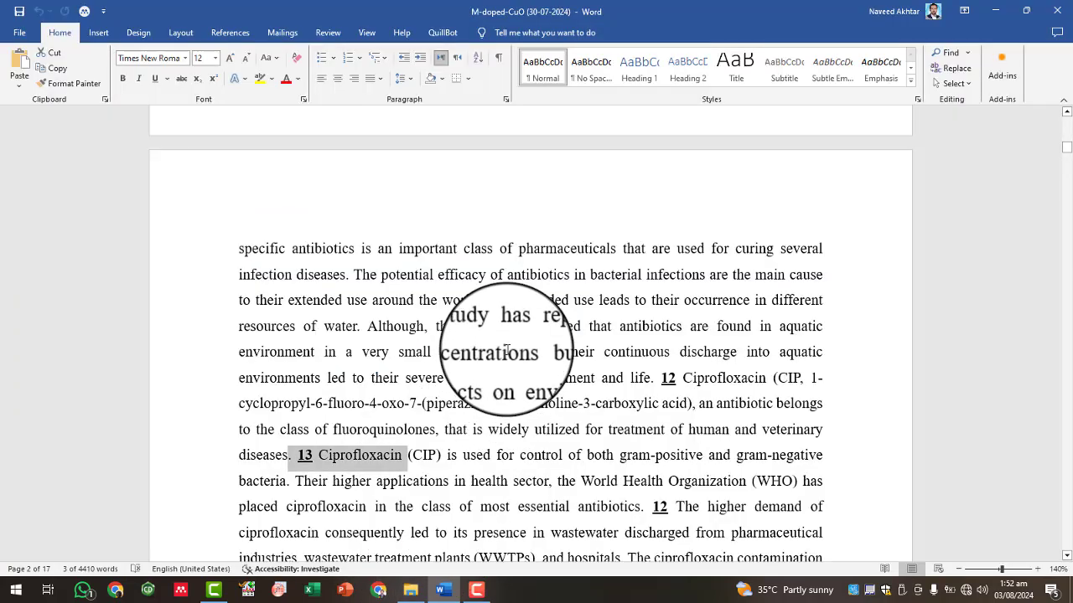
pyautogui.click(436, 292)
pyautogui.scroll(9, 369, 268)
pyautogui.scroll(4, 457, 266)
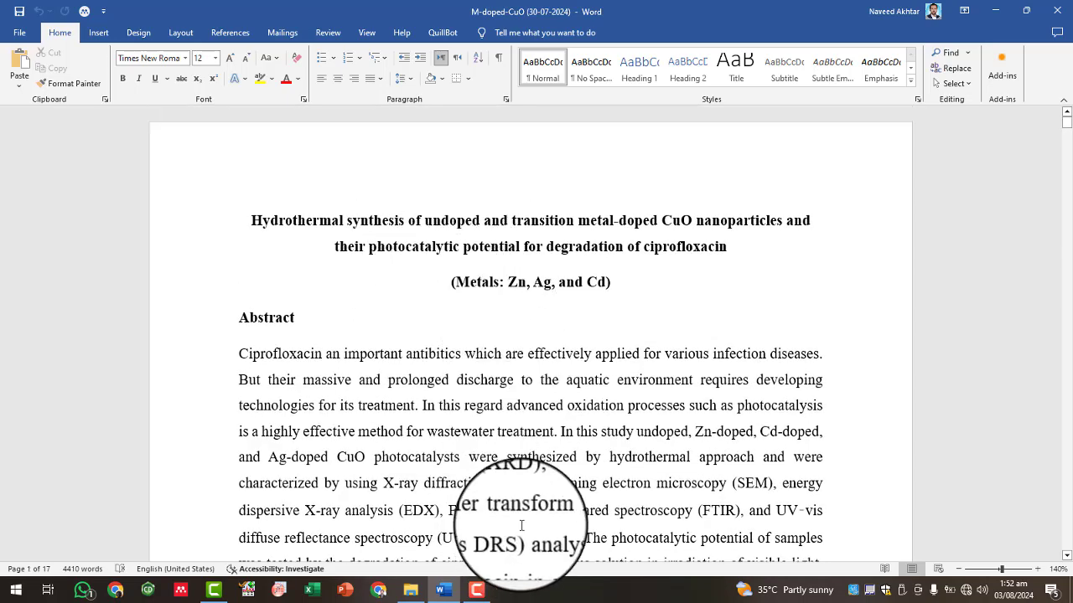
# - Launch Mendeley Reference Manager from the desktop and sign in to the first listed account with the account password
pyautogui.press('super+d')
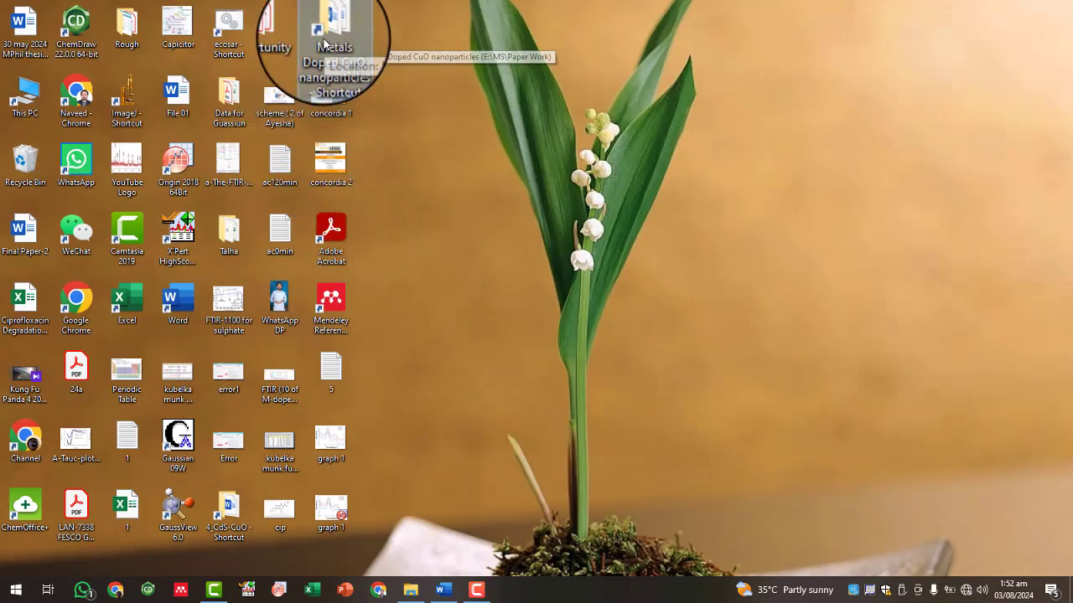
pyautogui.rightClick(337, 306)
pyautogui.click(390, 247)
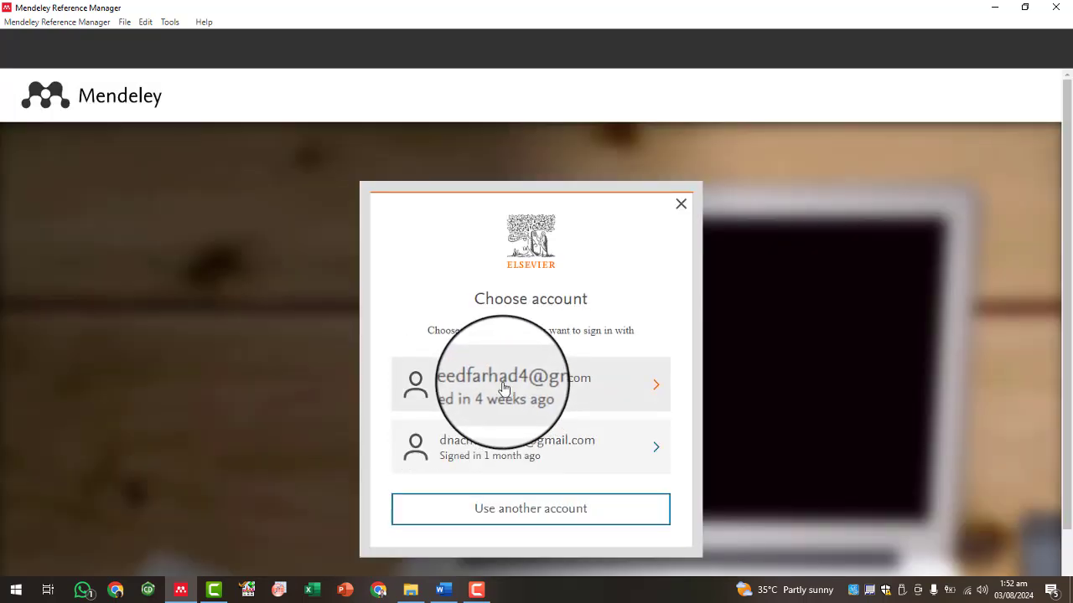
pyautogui.click(503, 388)
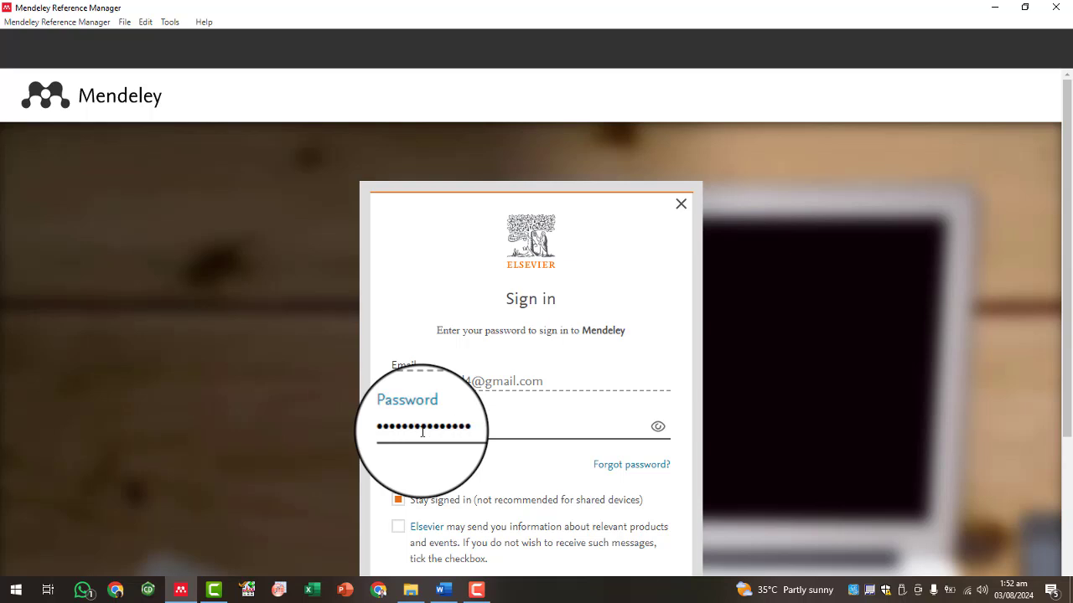
pyautogui.scroll(-3, 444, 410)
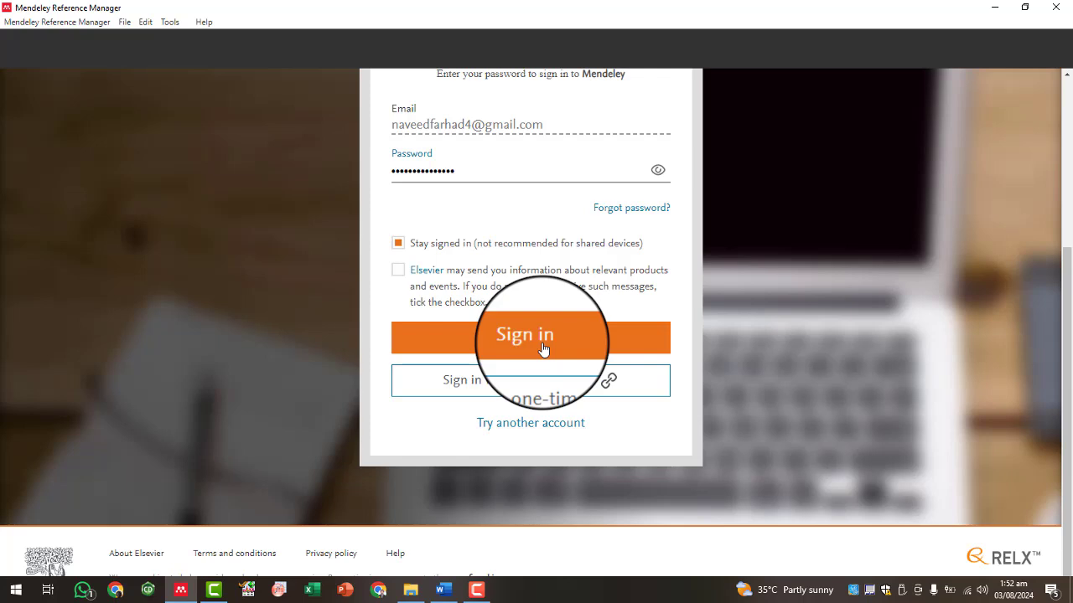
pyautogui.click(541, 344)
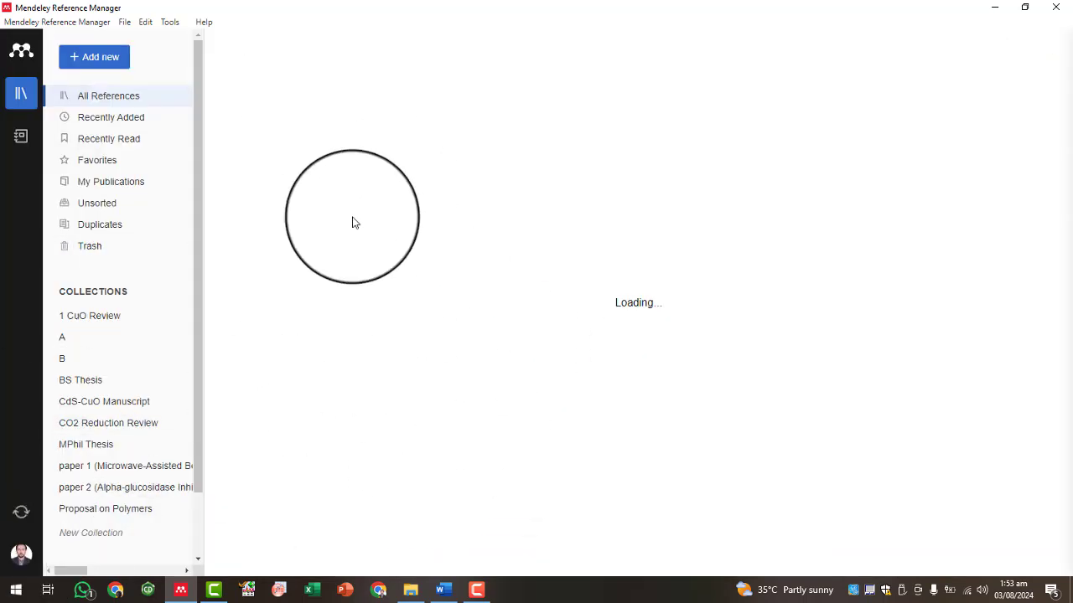
# - In File Explorer, copy "M-doped-CuO" from the manuscript's file name in the Metals Doped CuO nanoparticles folder
pyautogui.scroll(-2, 104, 474)
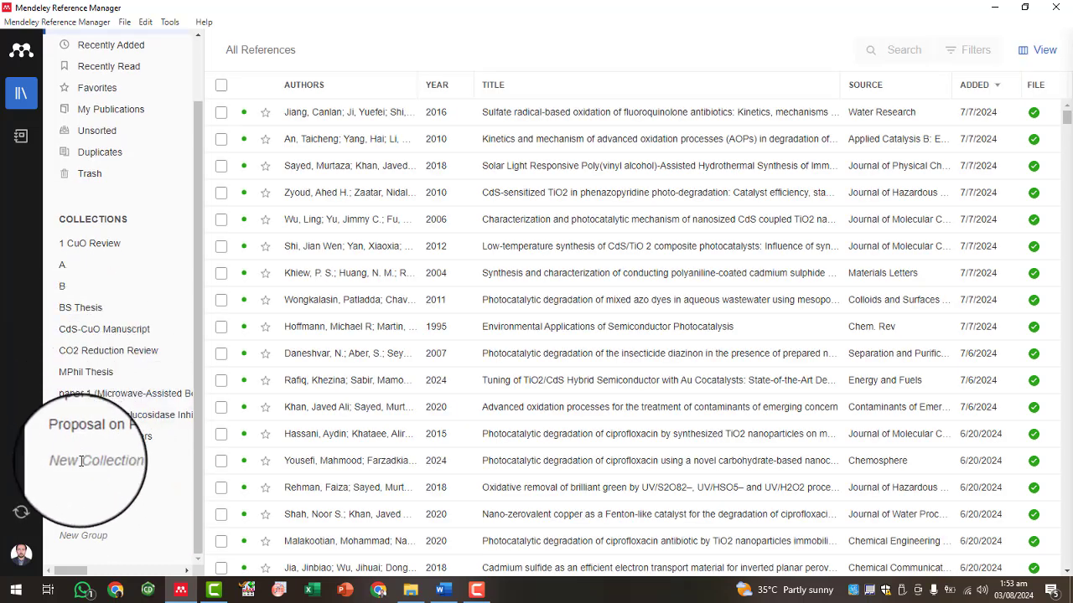
pyautogui.click(411, 590)
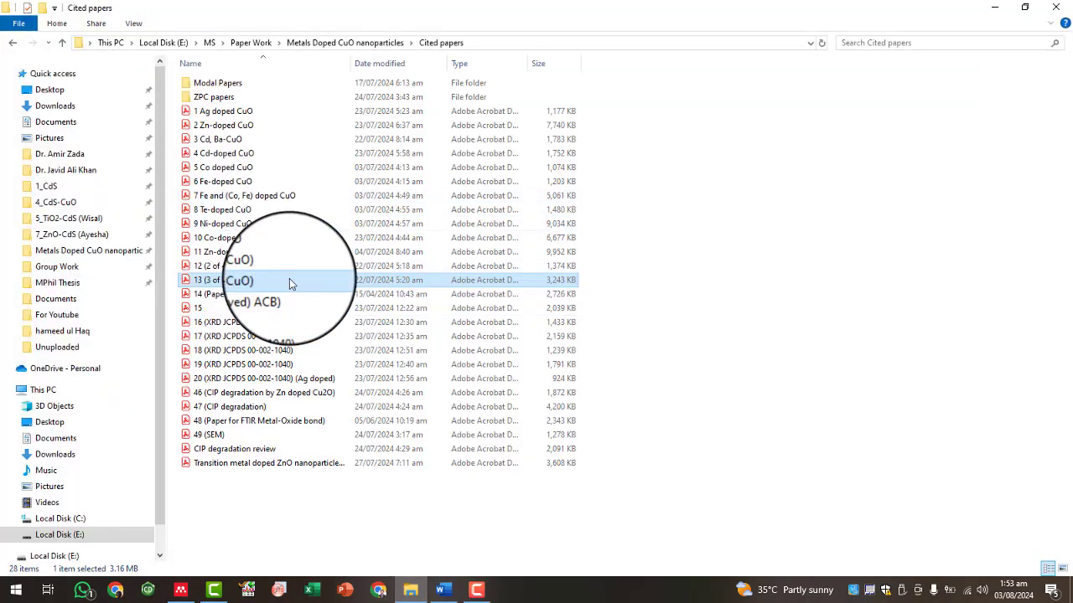
pyautogui.click(344, 43)
pyautogui.click(225, 144)
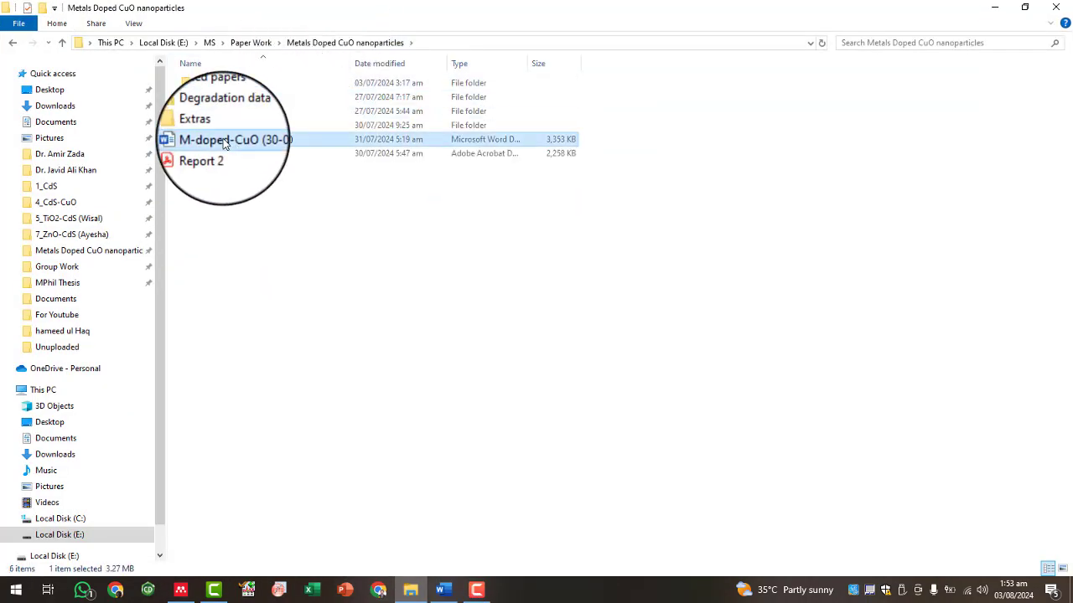
pyautogui.click(224, 141)
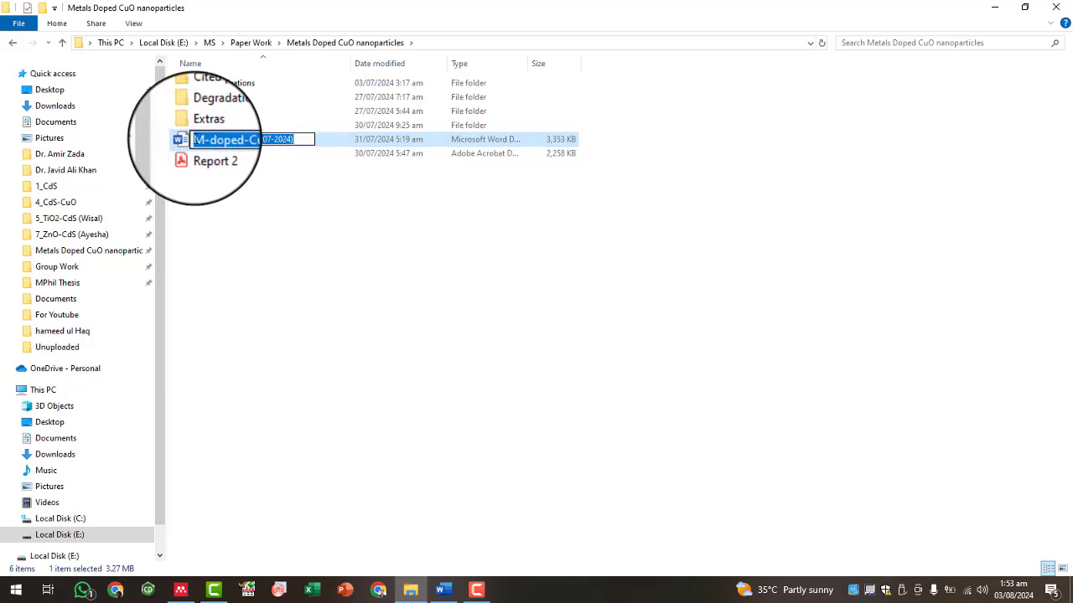
pyautogui.moveTo(194, 139); pyautogui.dragTo(249, 141)
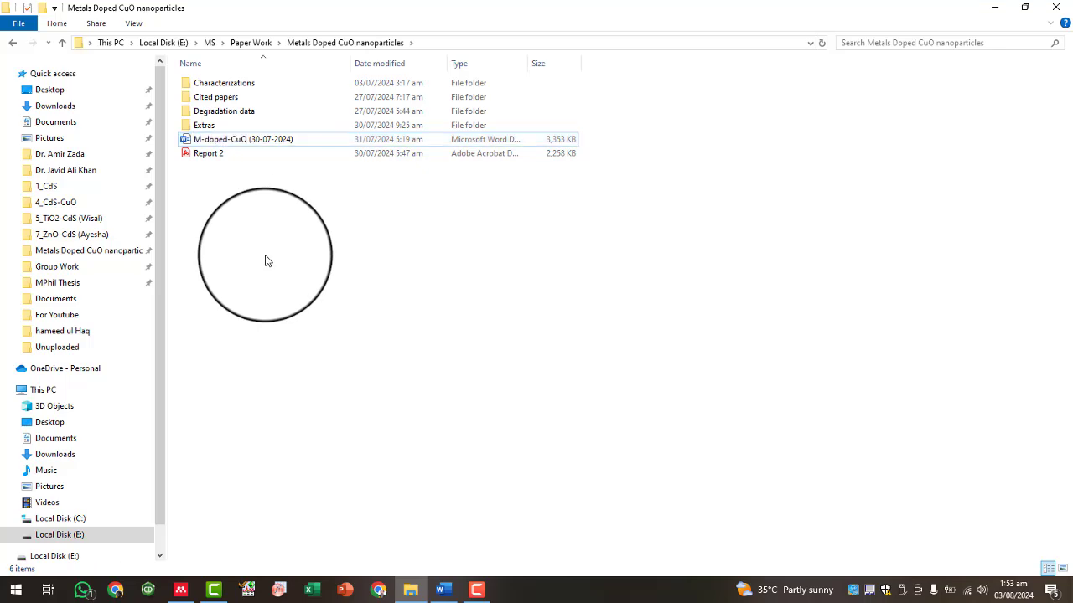
# - Switch back to Mendeley, create a new collection named M-doped-CuO and open it
pyautogui.click(180, 590)
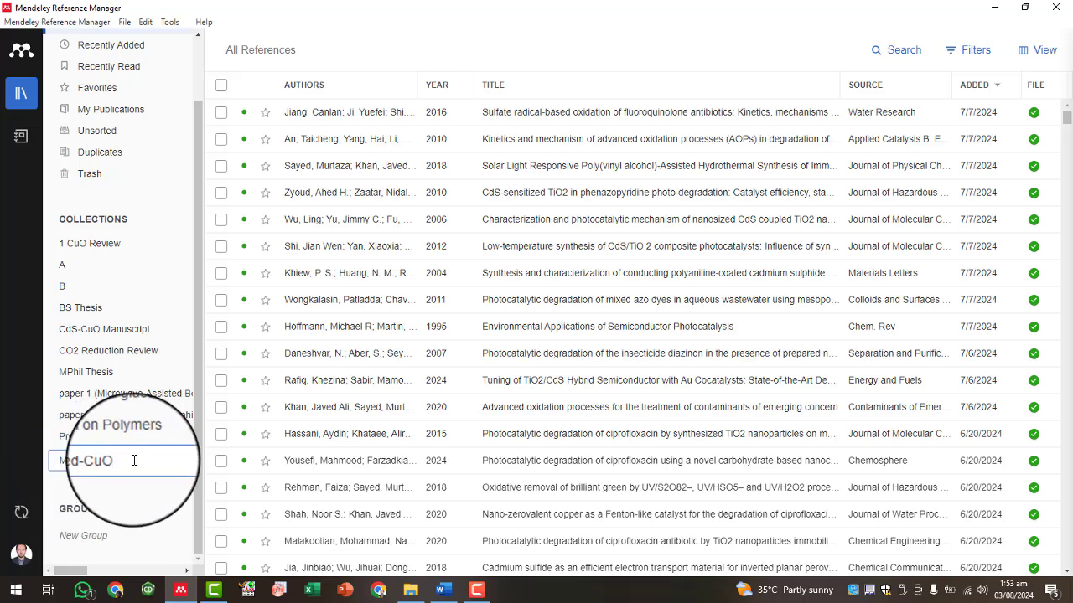
pyautogui.press('Return')
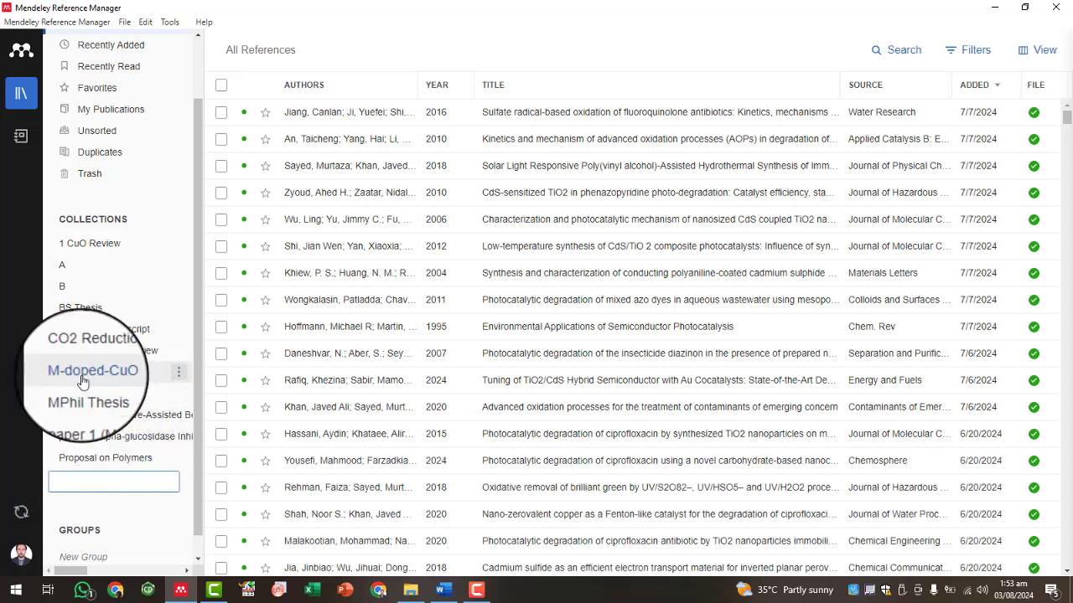
pyautogui.click(109, 381)
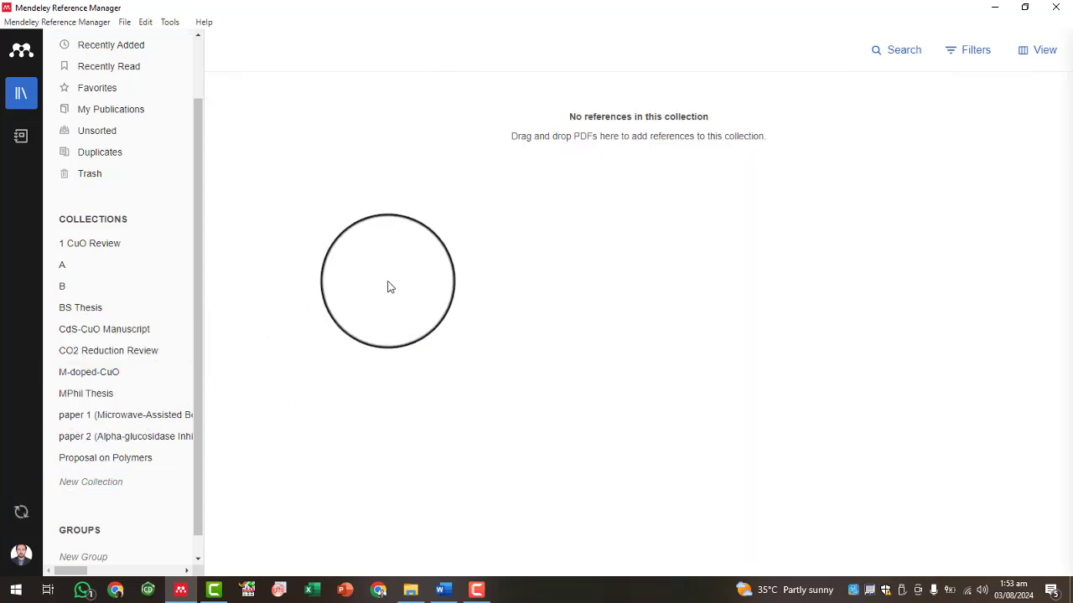
pyautogui.scroll(2, 156, 346)
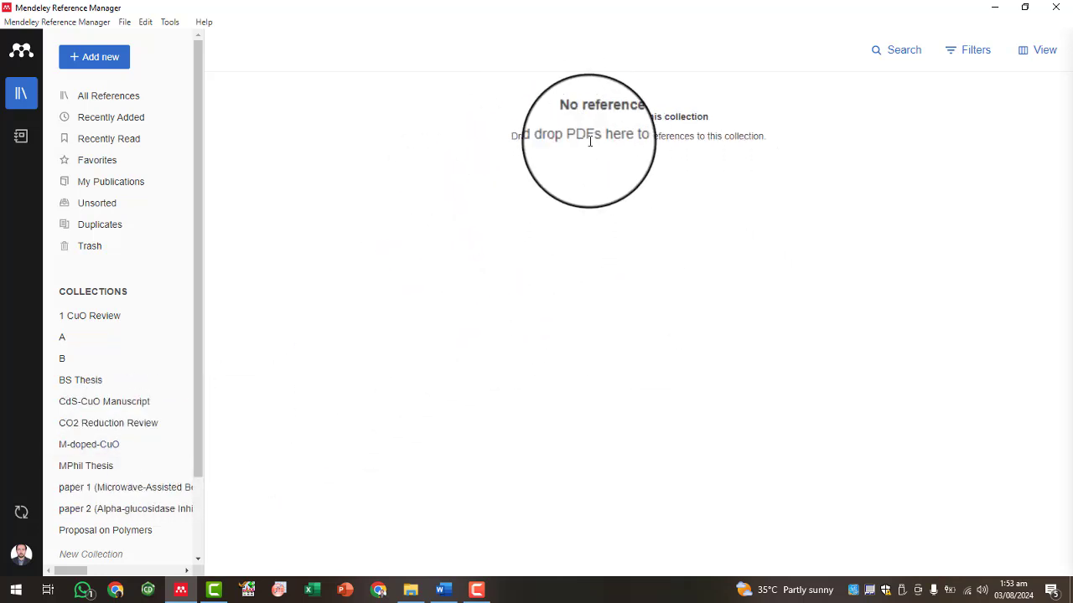
# - Switch to the Word manuscript and locate the first citation number in the Introduction
pyautogui.click(89, 60)
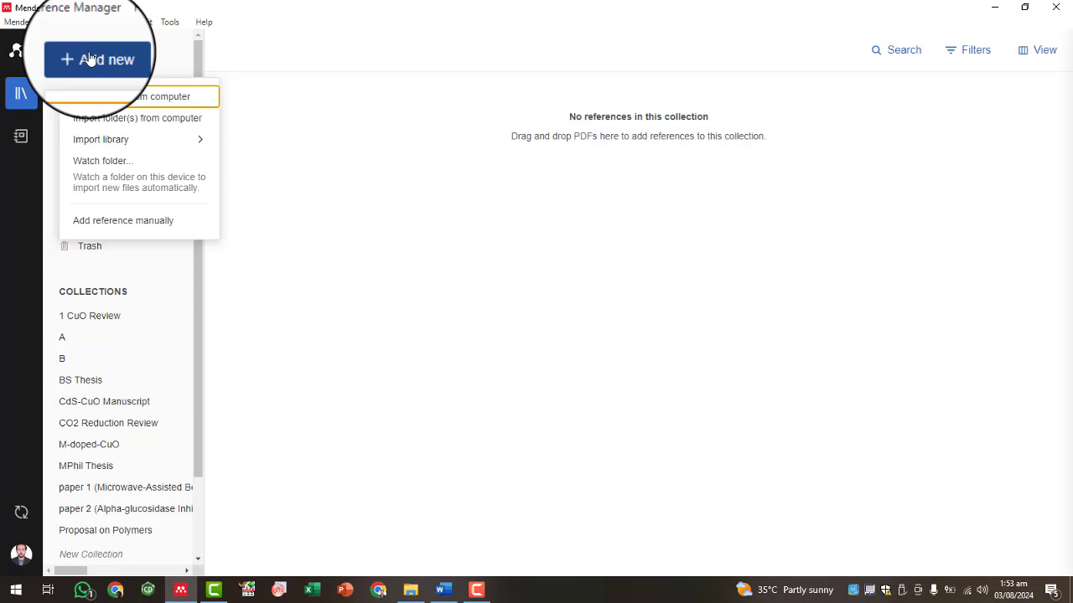
pyautogui.click(443, 590)
pyautogui.scroll(-15, 289, 335)
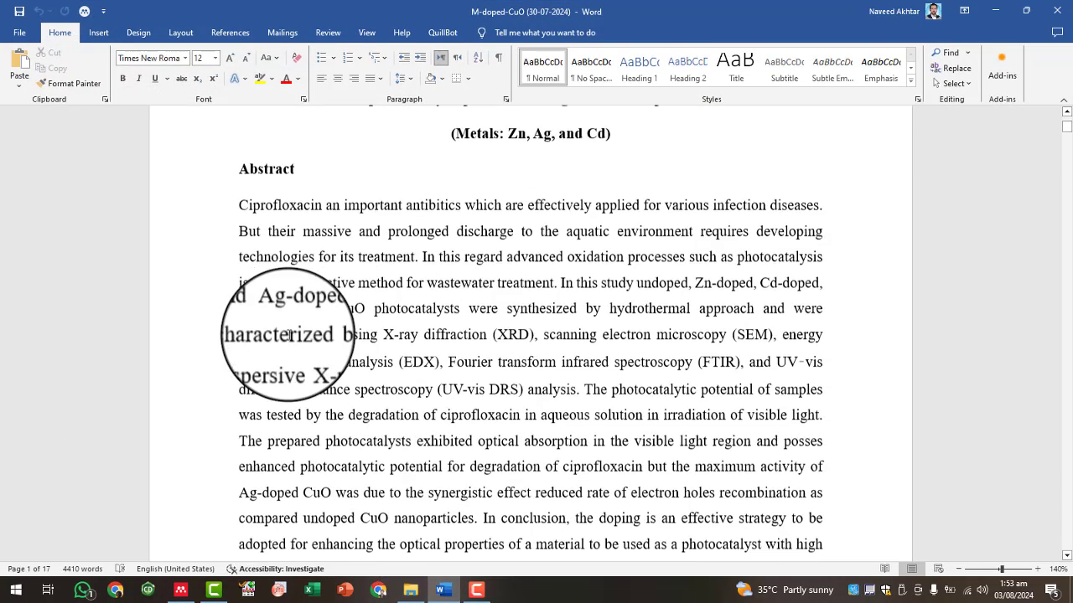
pyautogui.scroll(-2, 285, 336)
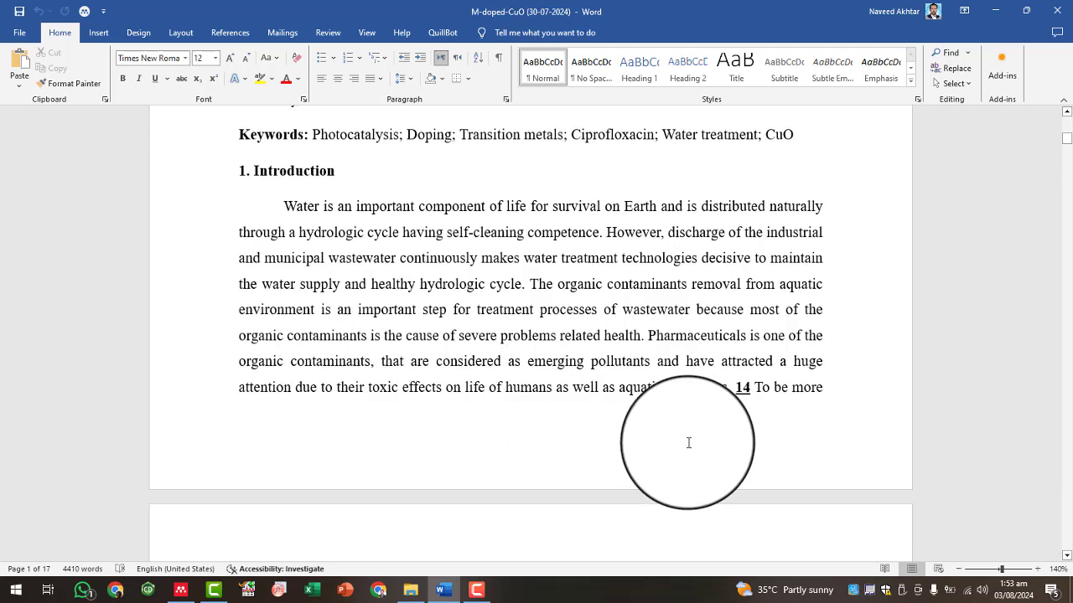
pyautogui.doubleClick(740, 386)
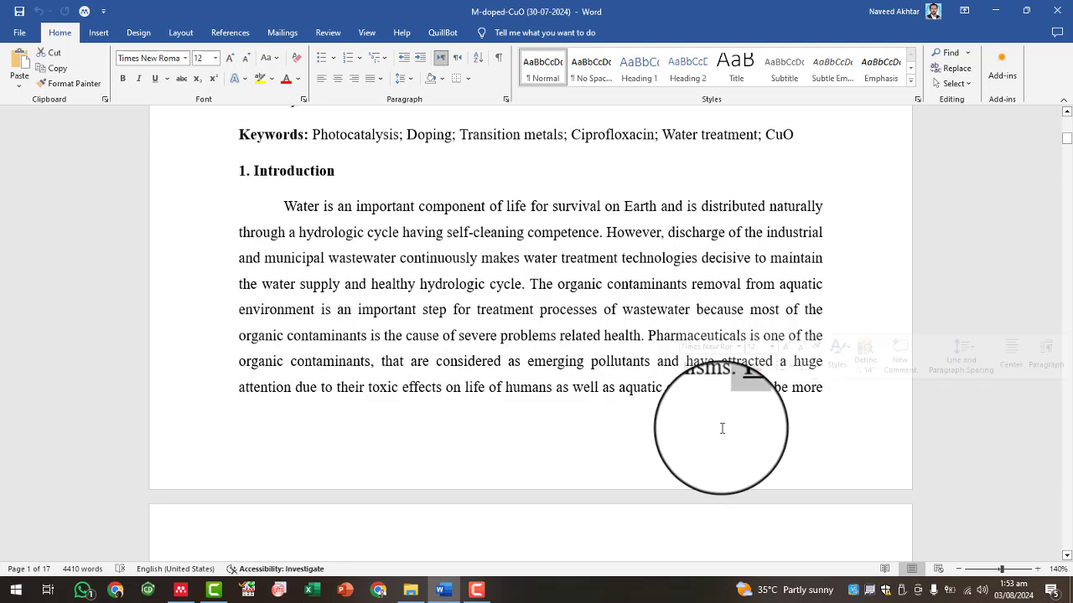
pyautogui.click(666, 388)
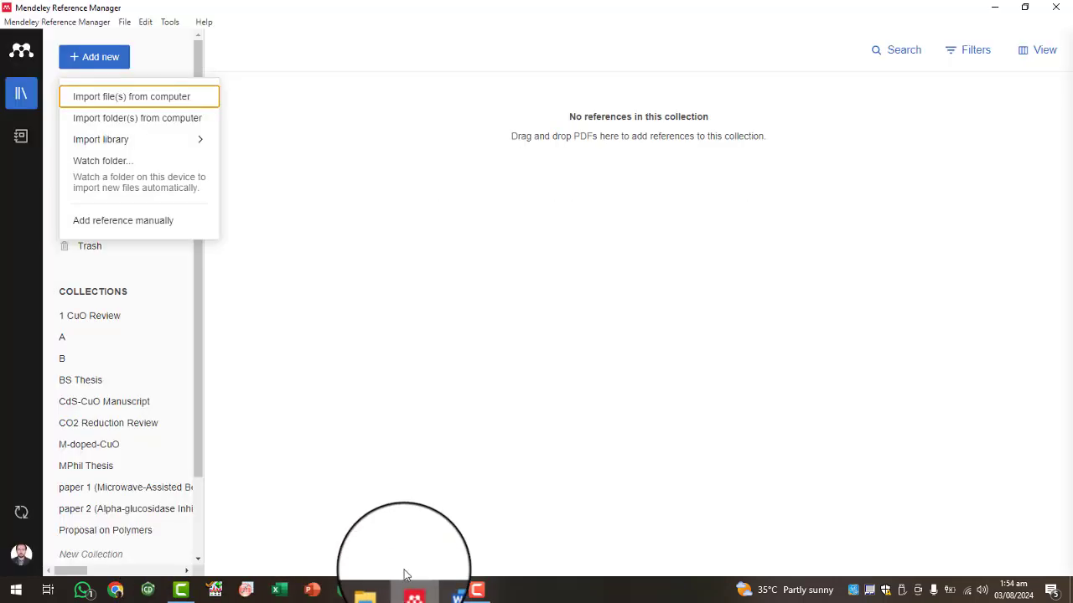
# - Import the PDF numbered 14 from the Cited papers folder of Metals Doped CuO nanoparticles into Mendeley
pyautogui.click(408, 588)
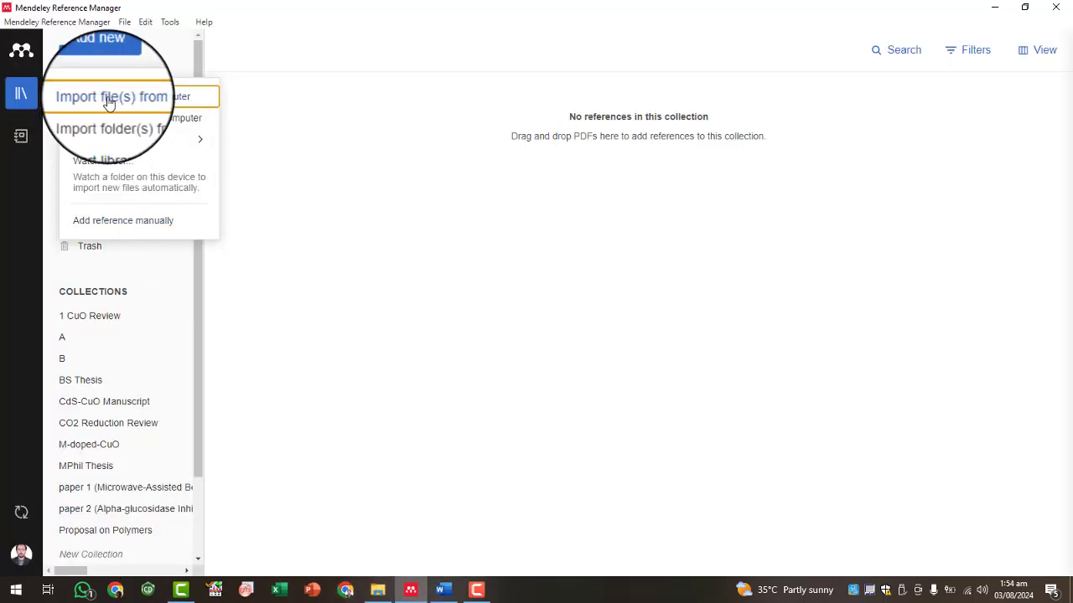
pyautogui.click(109, 100)
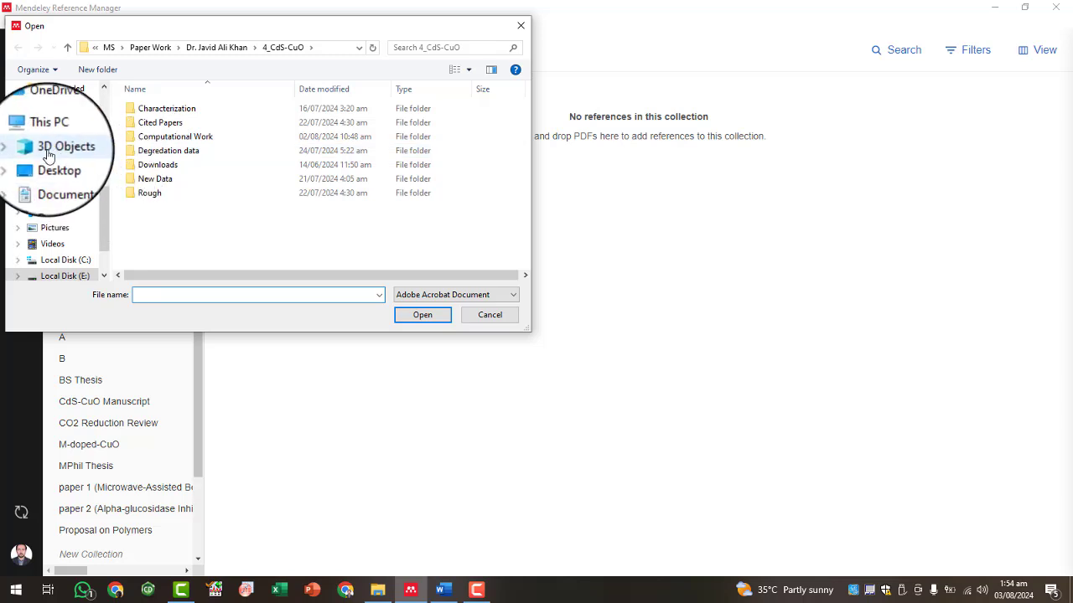
pyautogui.scroll(1, 48, 155)
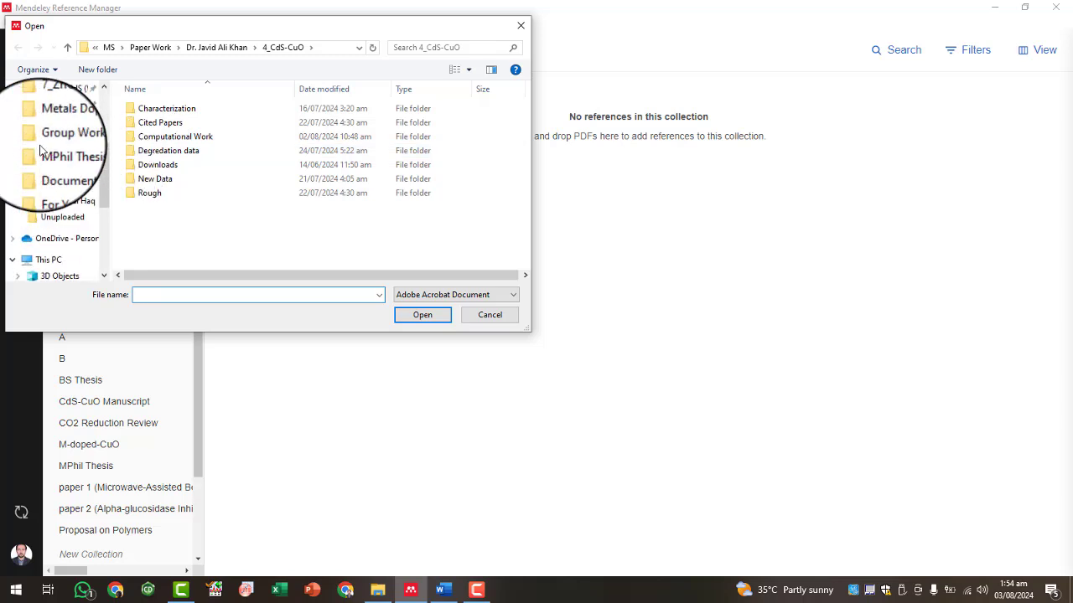
pyautogui.scroll(2, 39, 149)
pyautogui.click(71, 170)
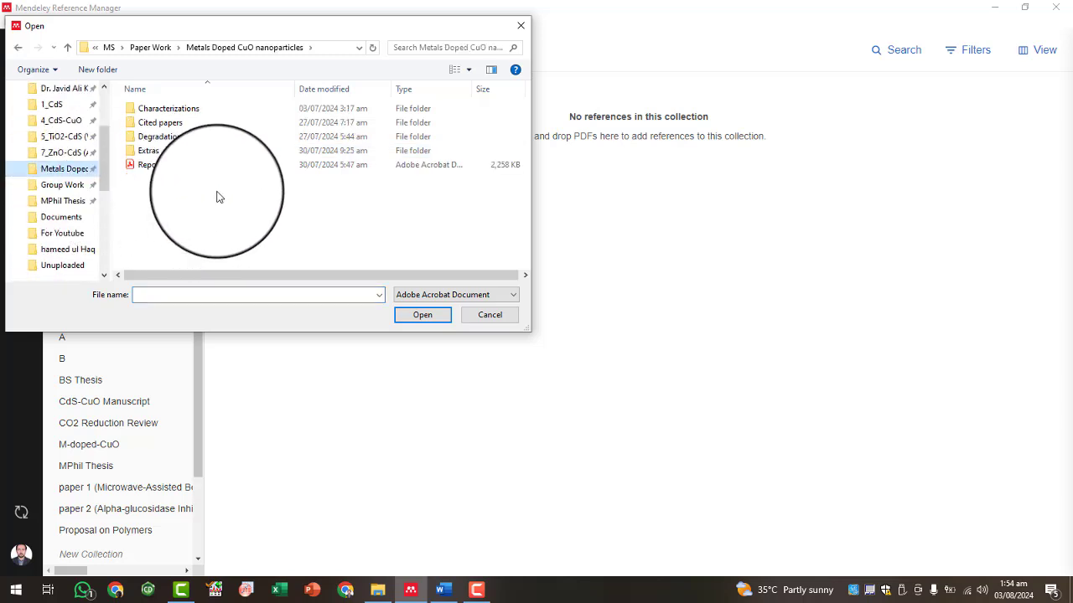
pyautogui.click(155, 128)
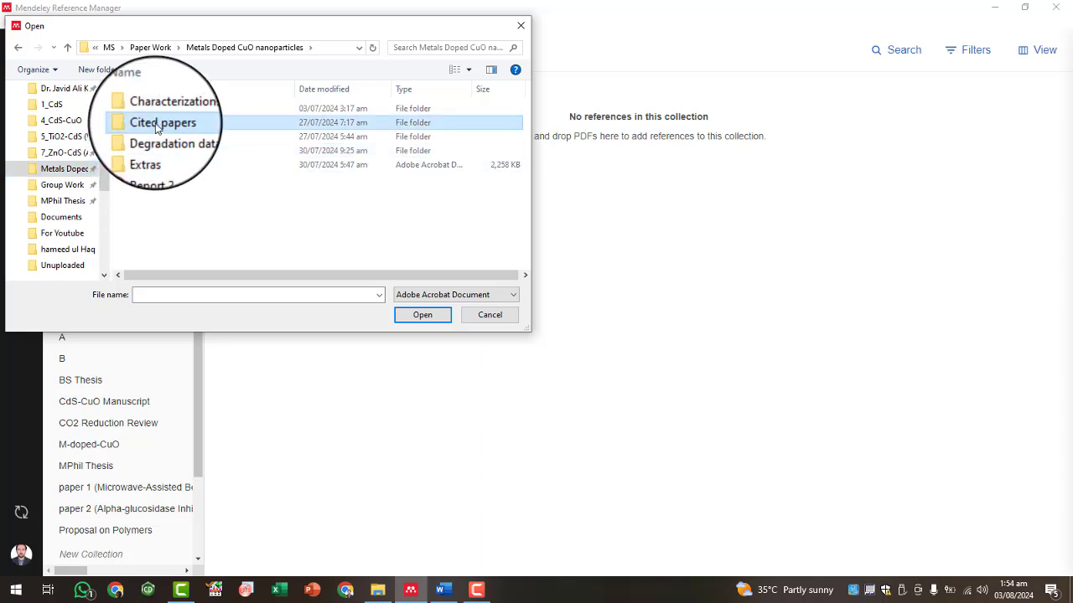
pyautogui.doubleClick(156, 126)
pyautogui.scroll(-5, 160, 179)
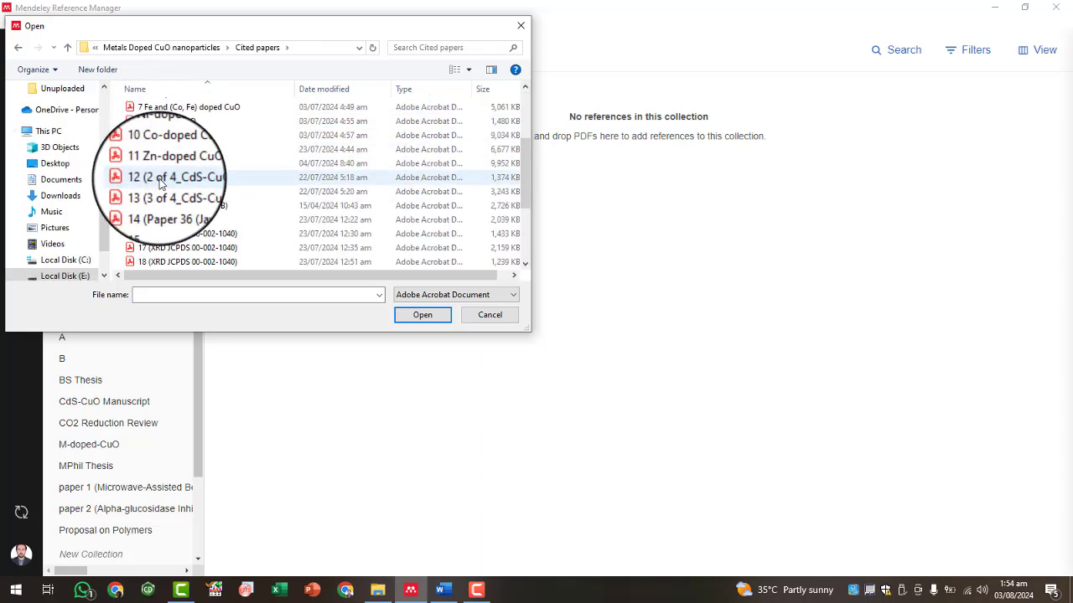
pyautogui.click(160, 164)
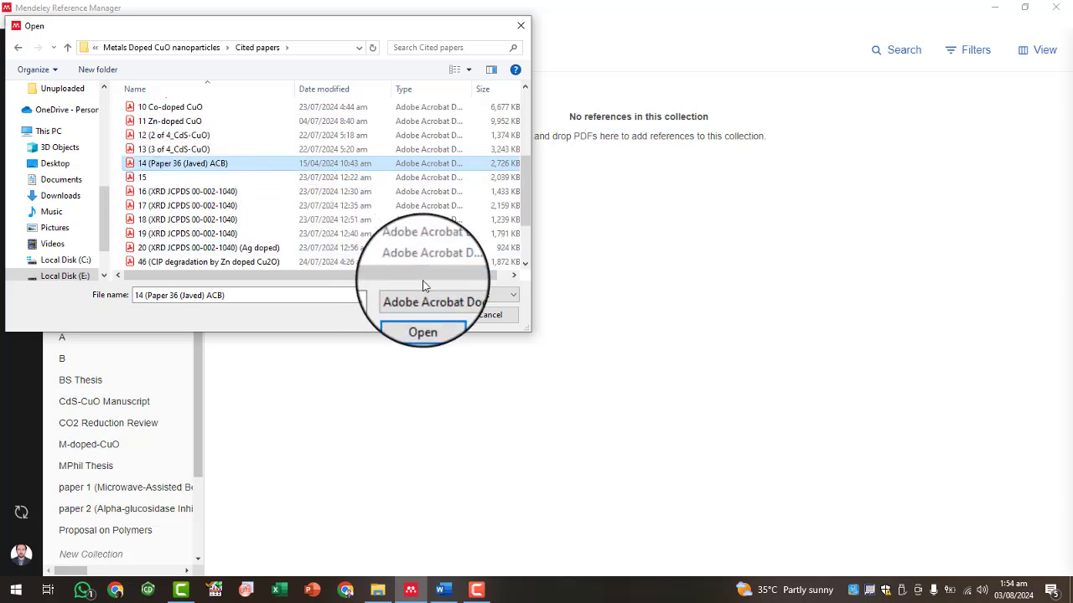
pyautogui.click(426, 316)
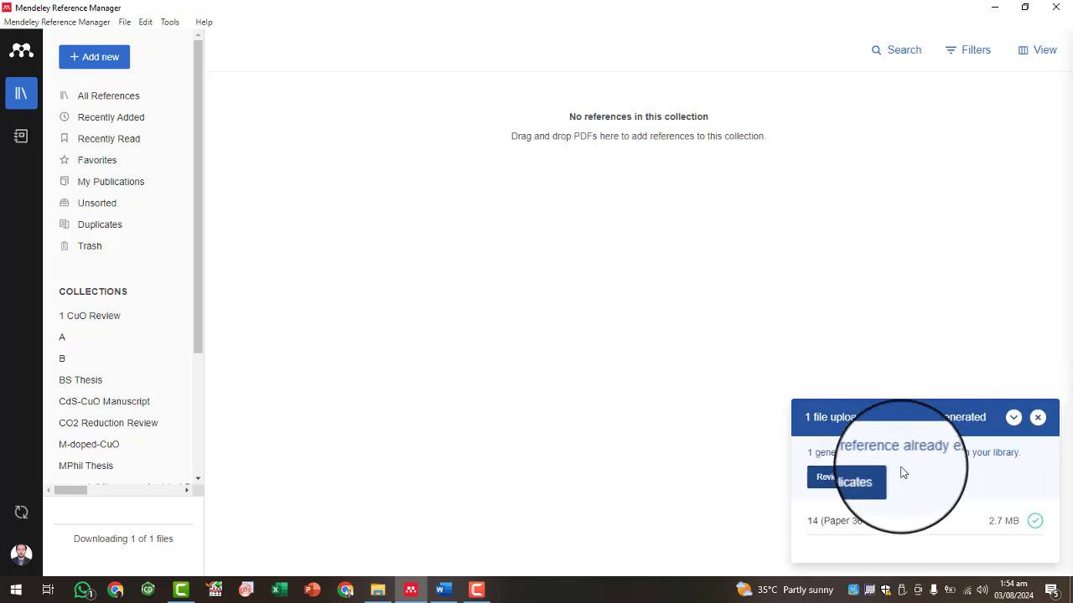
# - Add the newly imported eosin modified TiO2 paper from the recently added references to the M-doped-CuO collection and open that collection
pyautogui.click(1014, 419)
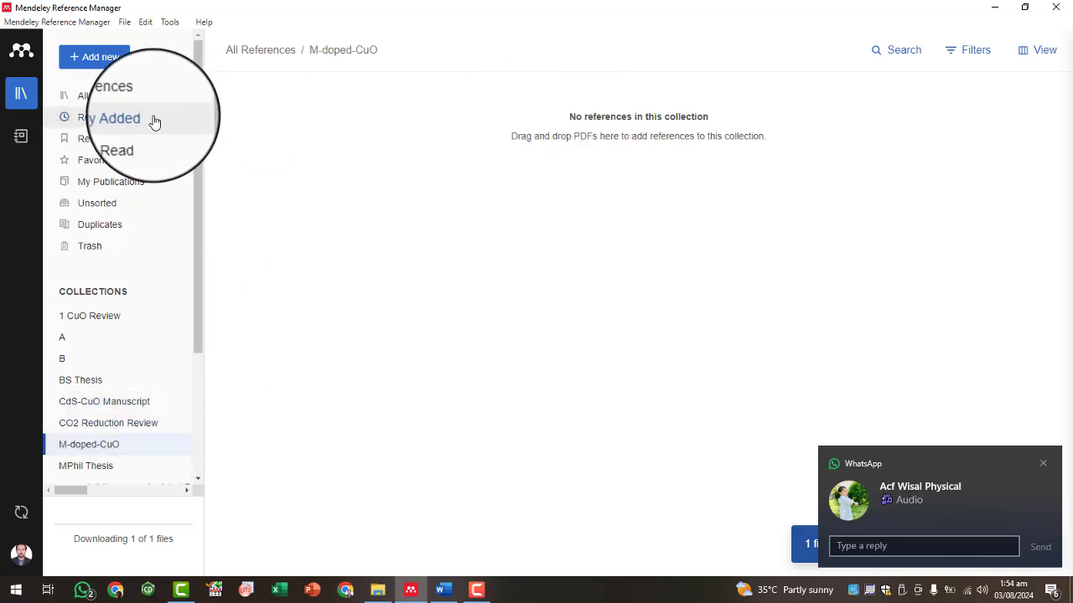
pyautogui.click(114, 123)
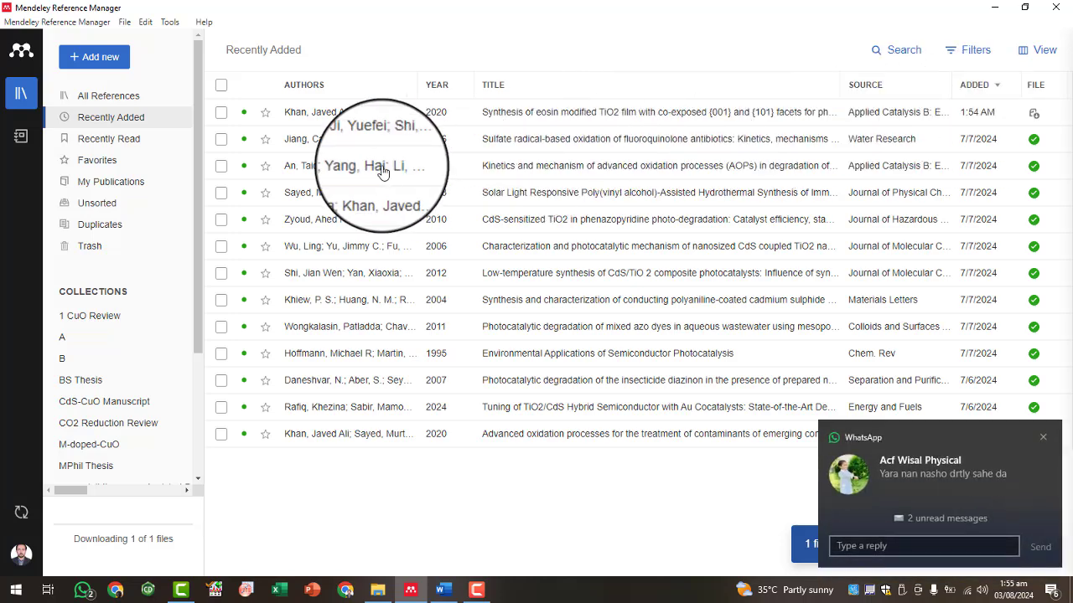
pyautogui.click(220, 112)
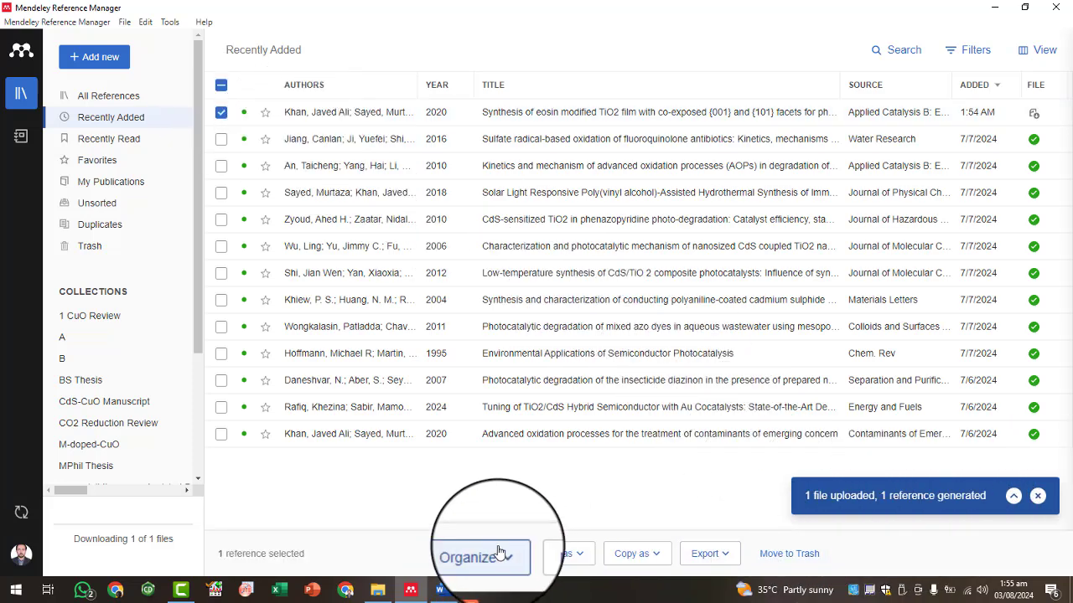
pyautogui.click(473, 460)
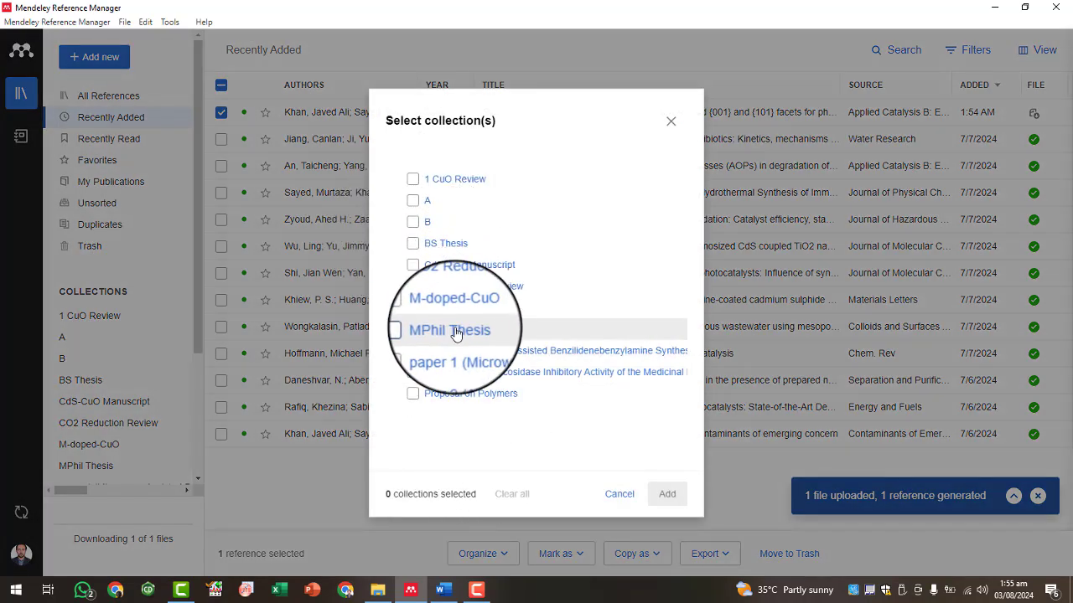
pyautogui.click(413, 308)
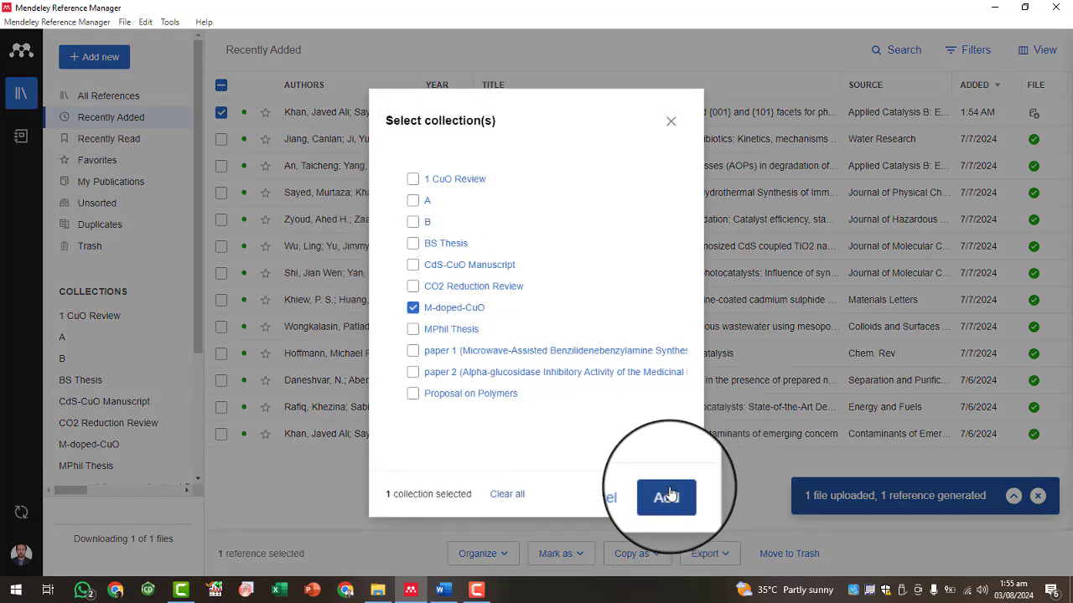
pyautogui.click(668, 497)
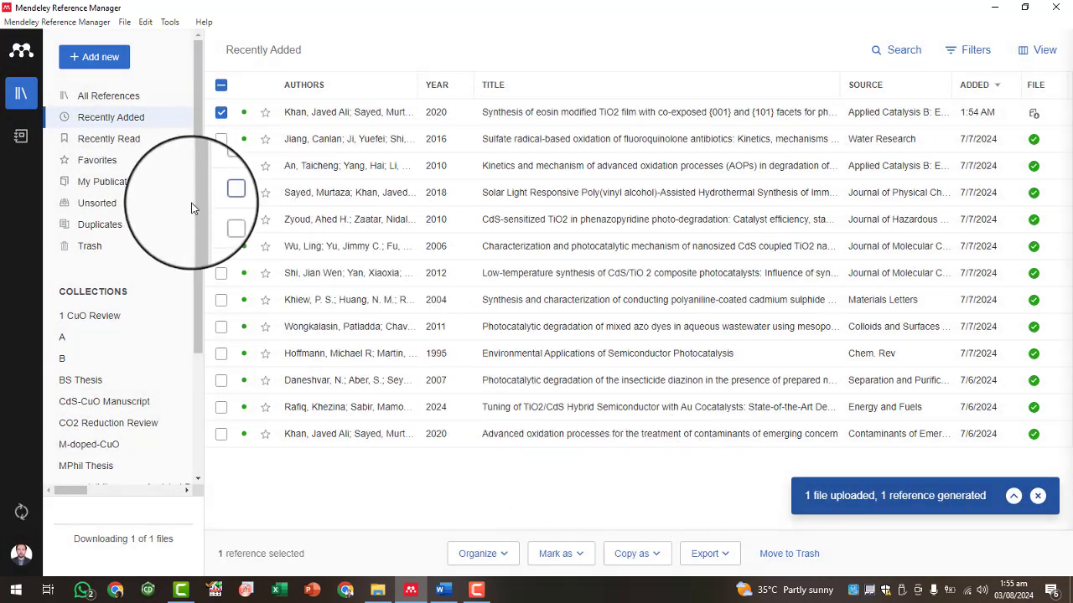
pyautogui.click(93, 445)
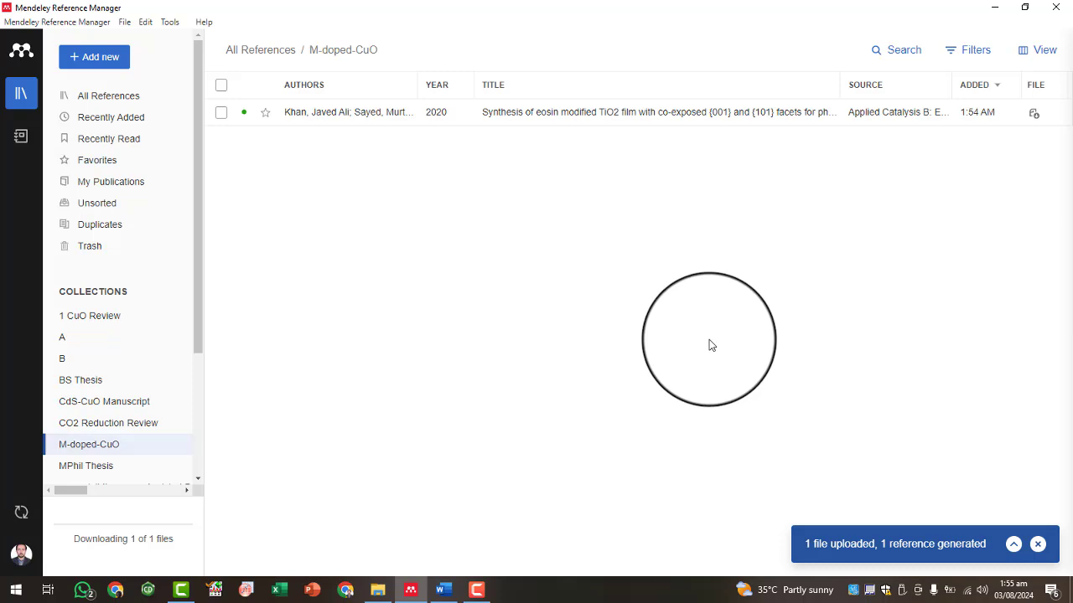
pyautogui.click(1037, 546)
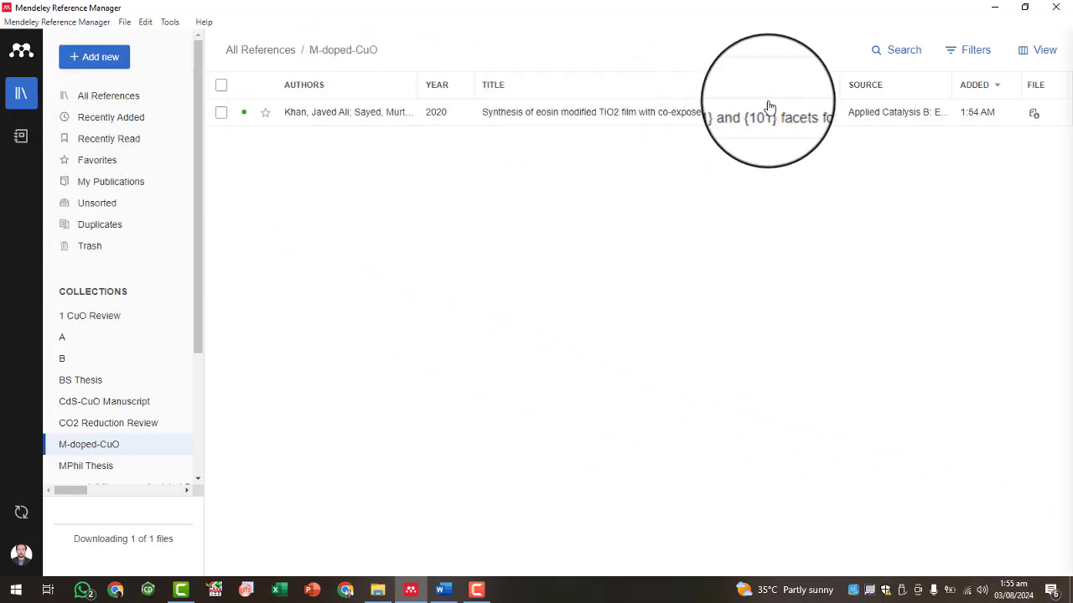
# - Switch to the Word manuscript, open Mendeley Cite and choose the M-doped-CuO collection as its reference source
pyautogui.click(442, 590)
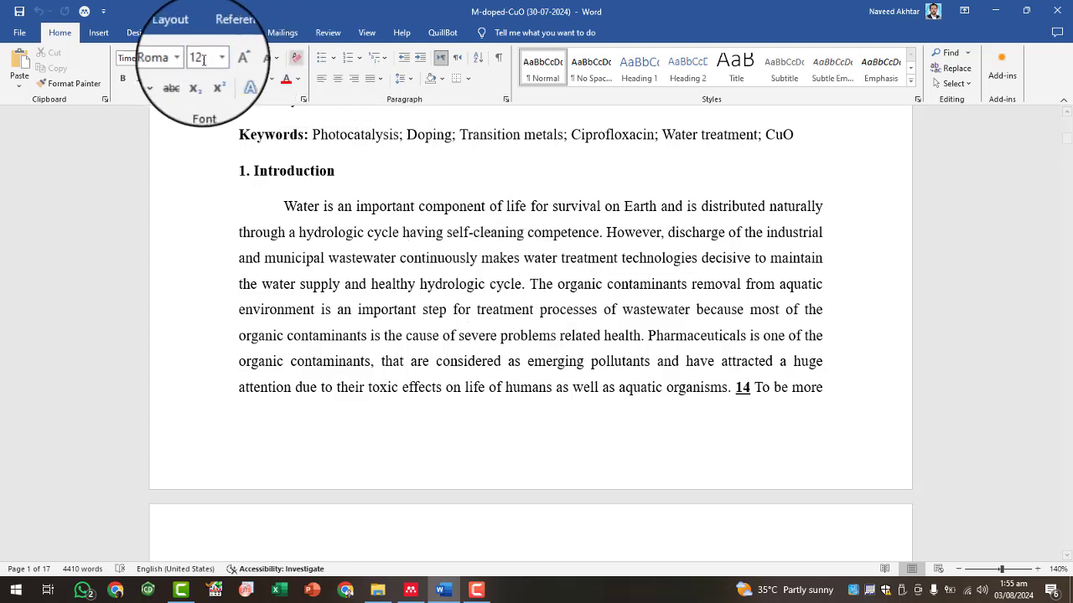
pyautogui.click(231, 33)
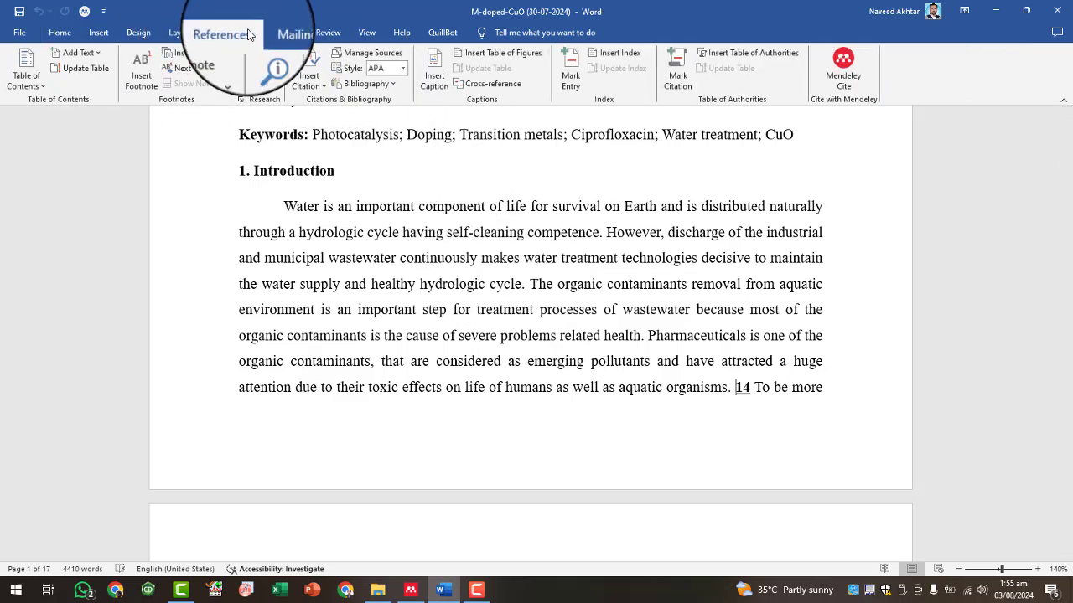
pyautogui.click(835, 70)
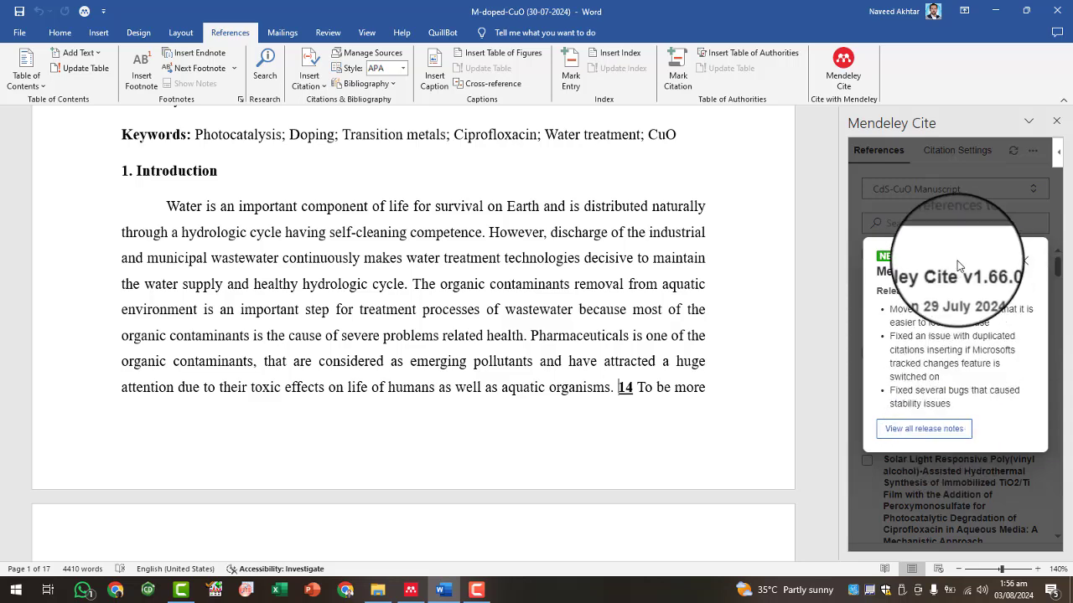
pyautogui.click(1028, 256)
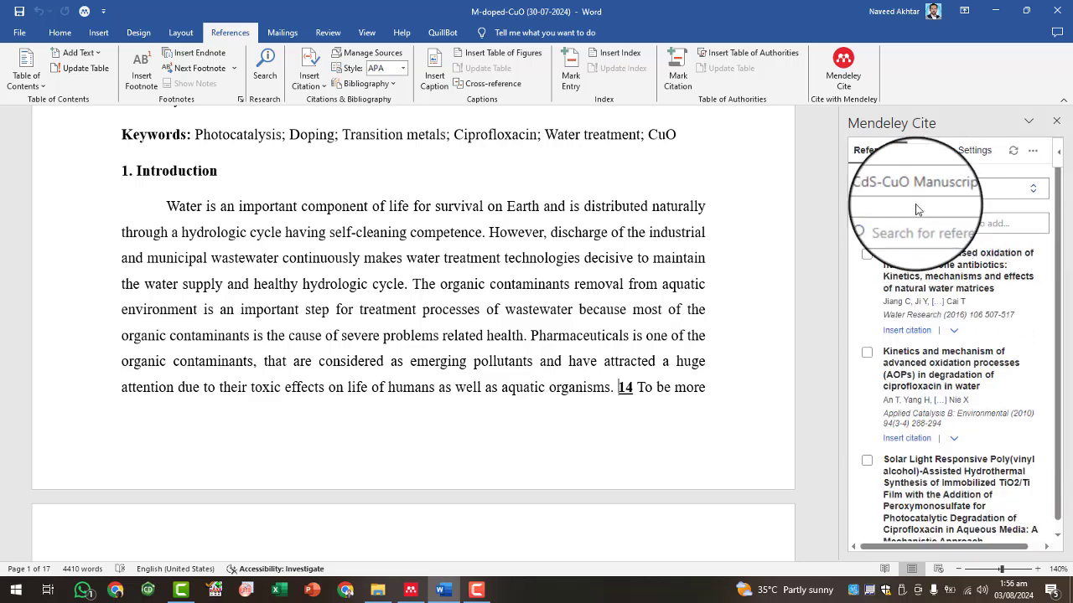
pyautogui.click(1034, 192)
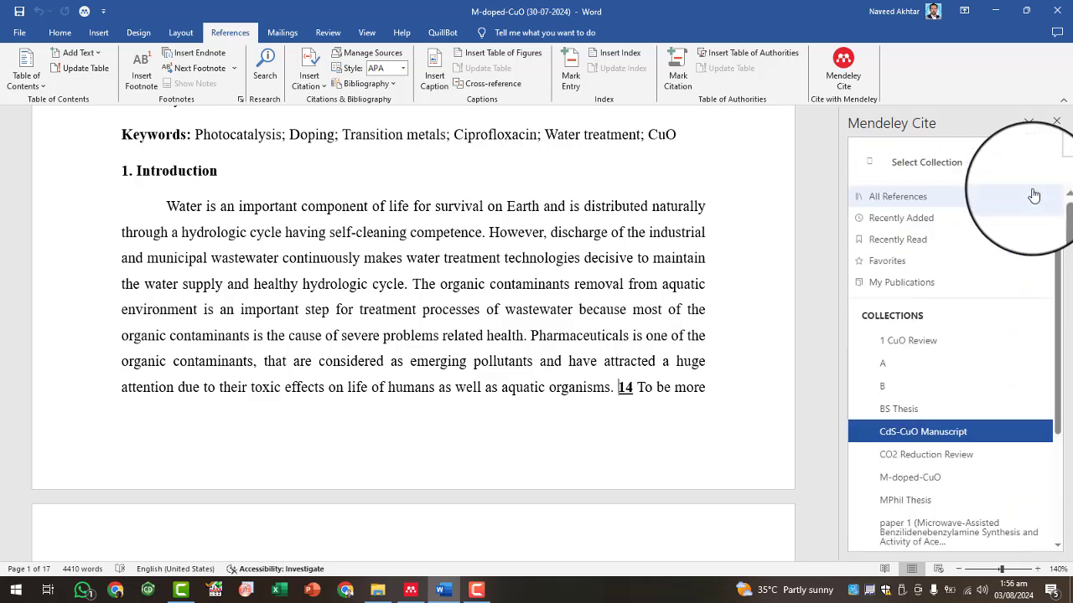
pyautogui.click(916, 479)
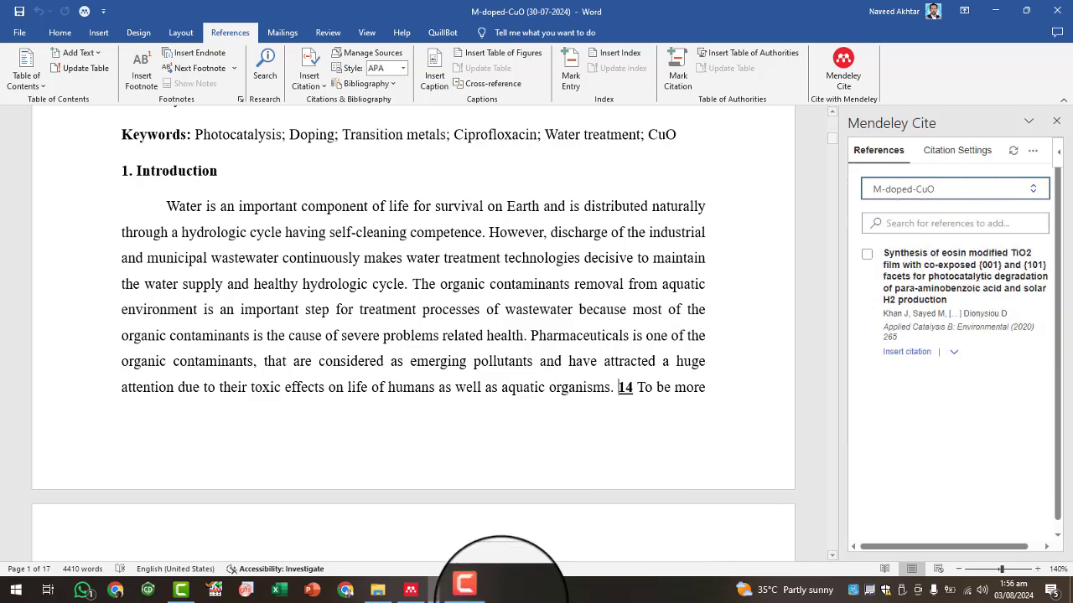
# - Check the paper in Mendeley, then insert the eosin modified TiO2 citation in Word before the number 14 in the Introduction
pyautogui.click(411, 590)
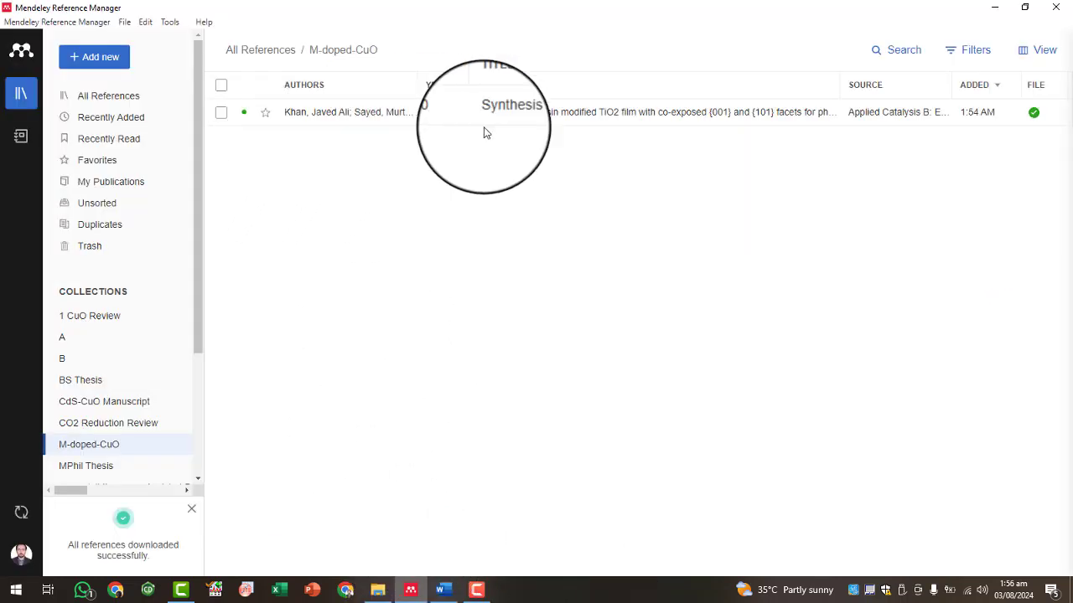
pyautogui.click(442, 590)
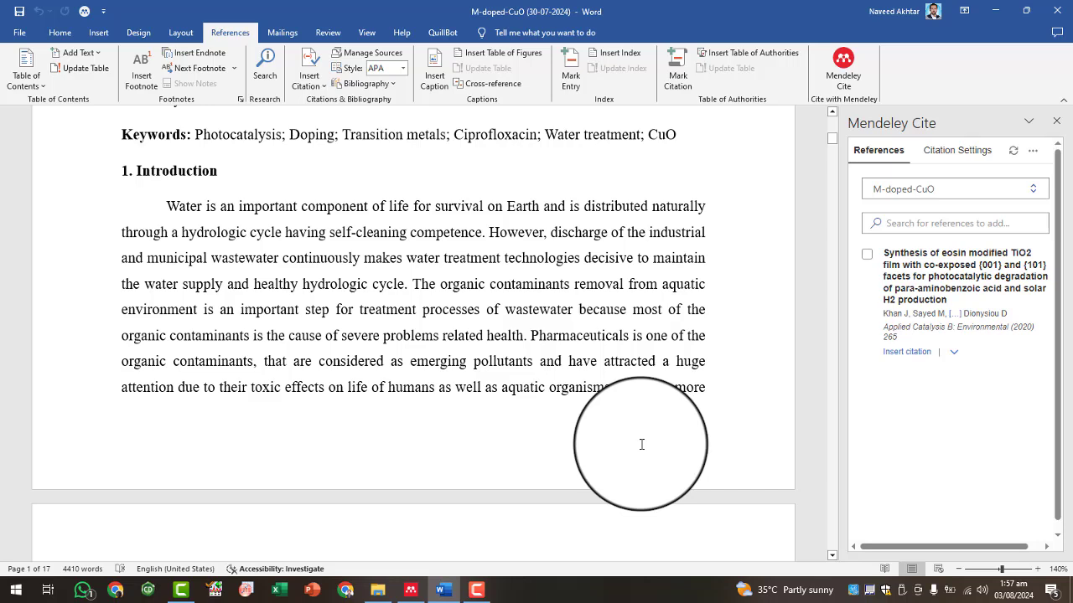
pyautogui.click(898, 356)
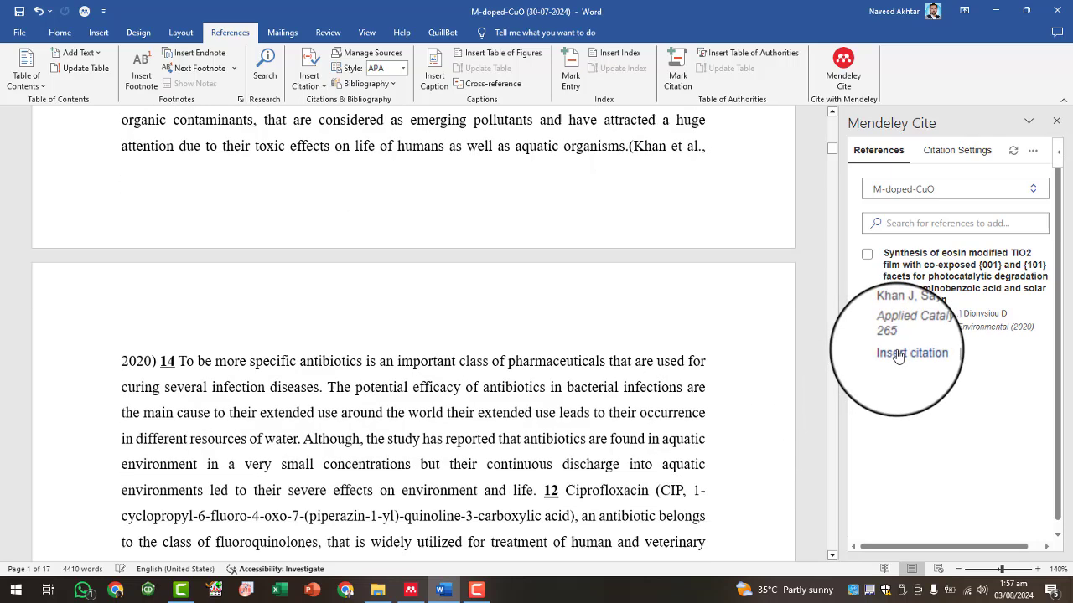
pyautogui.scroll(3, 218, 361)
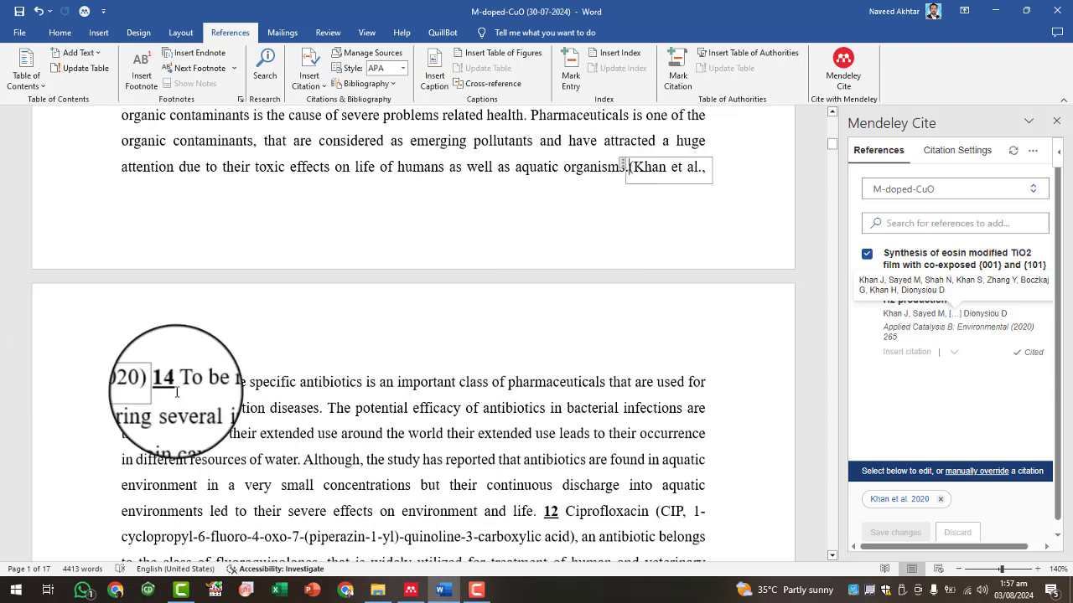
pyautogui.click(141, 382)
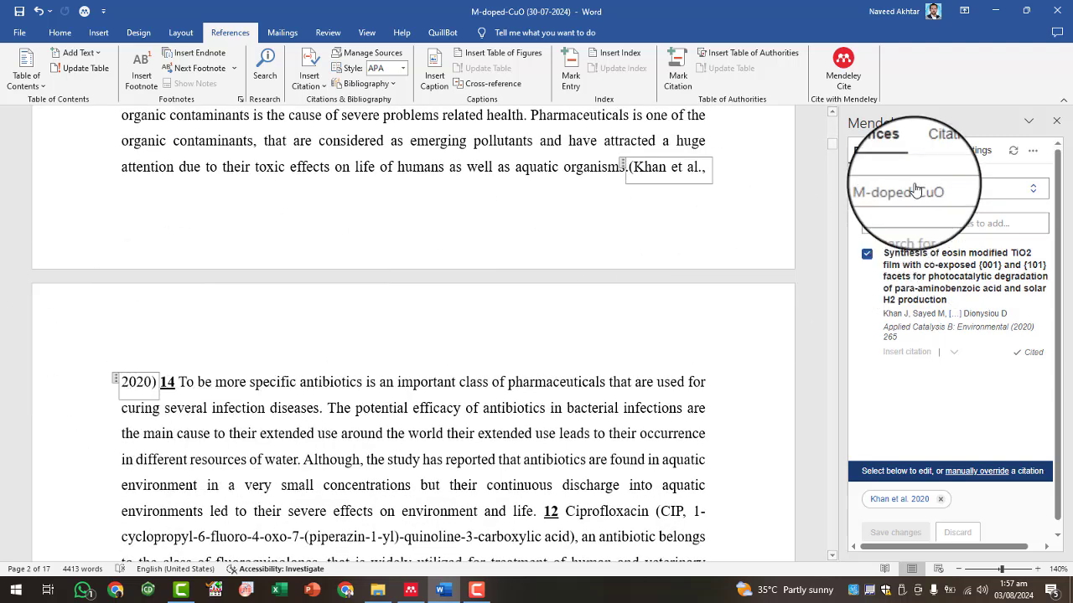
# - Change the manuscript's citation style to Cardiff University - Harvard
pyautogui.click(964, 154)
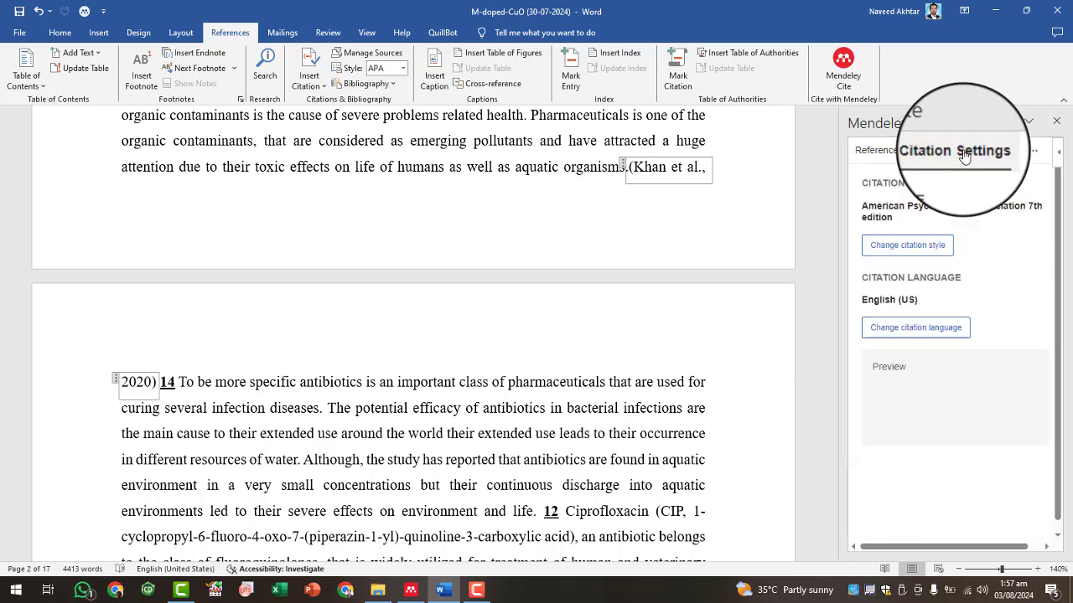
pyautogui.click(890, 248)
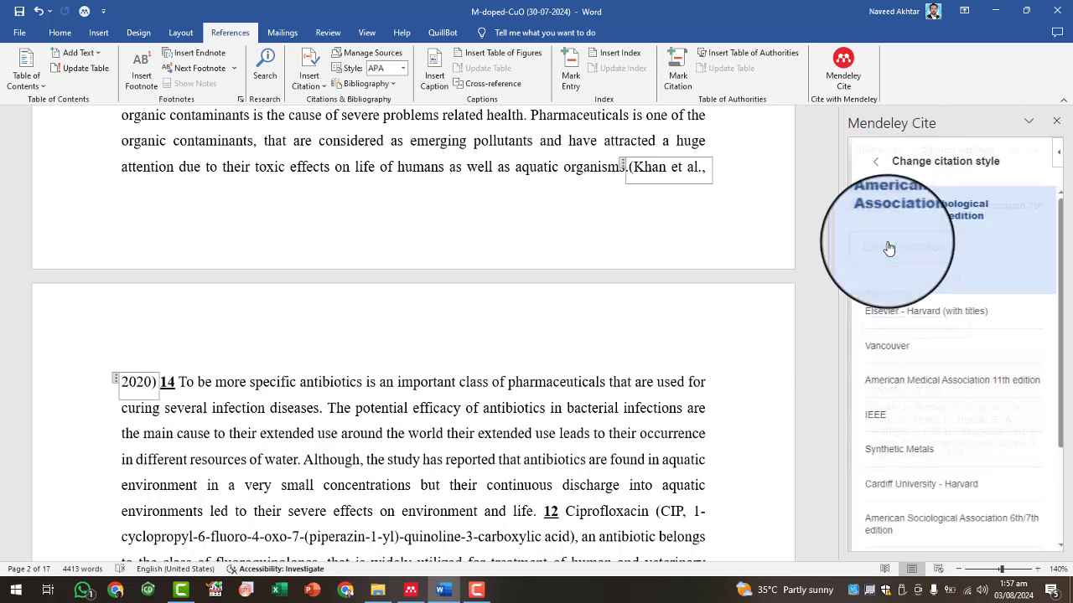
pyautogui.scroll(-3, 907, 486)
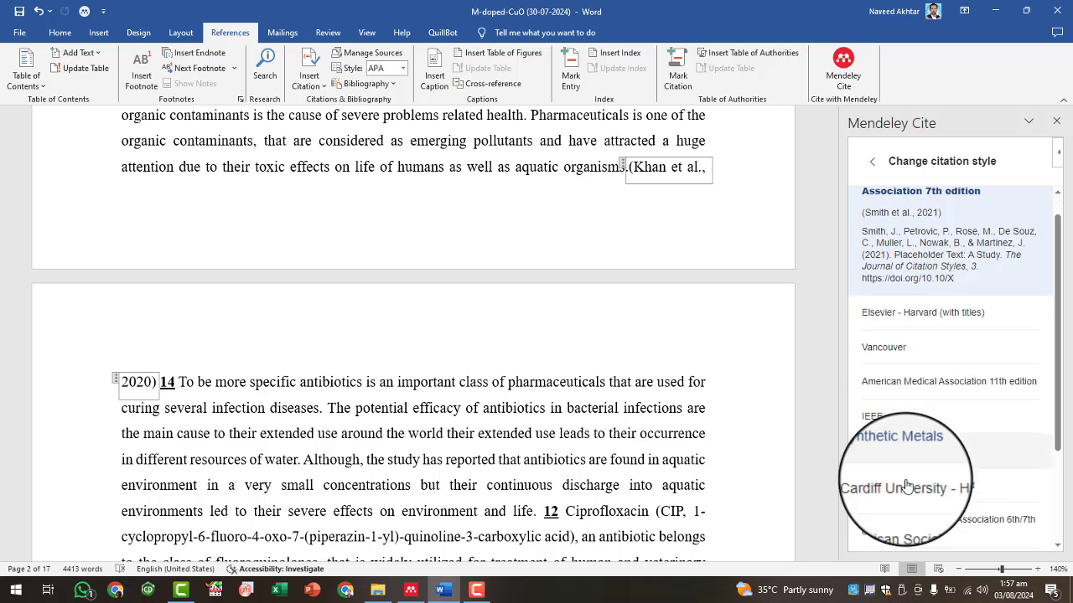
pyautogui.scroll(3, 906, 486)
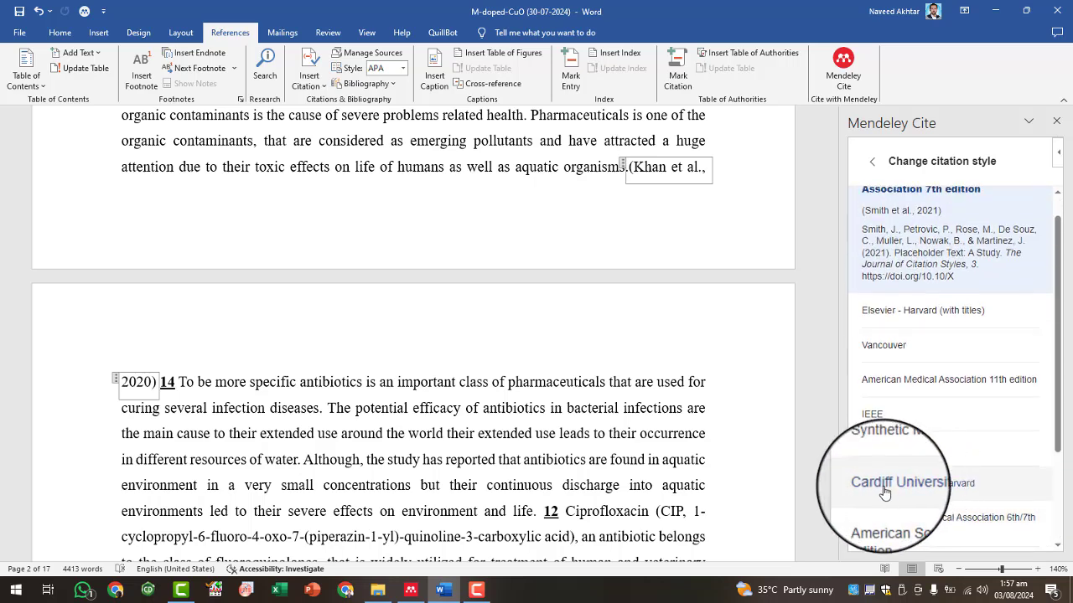
pyautogui.click(885, 493)
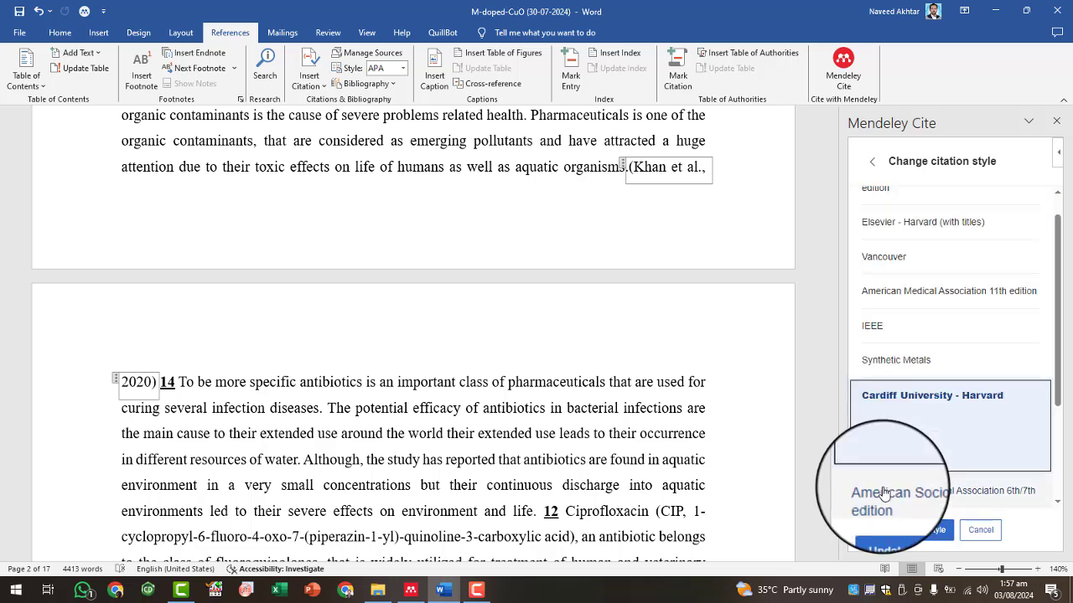
pyautogui.click(920, 531)
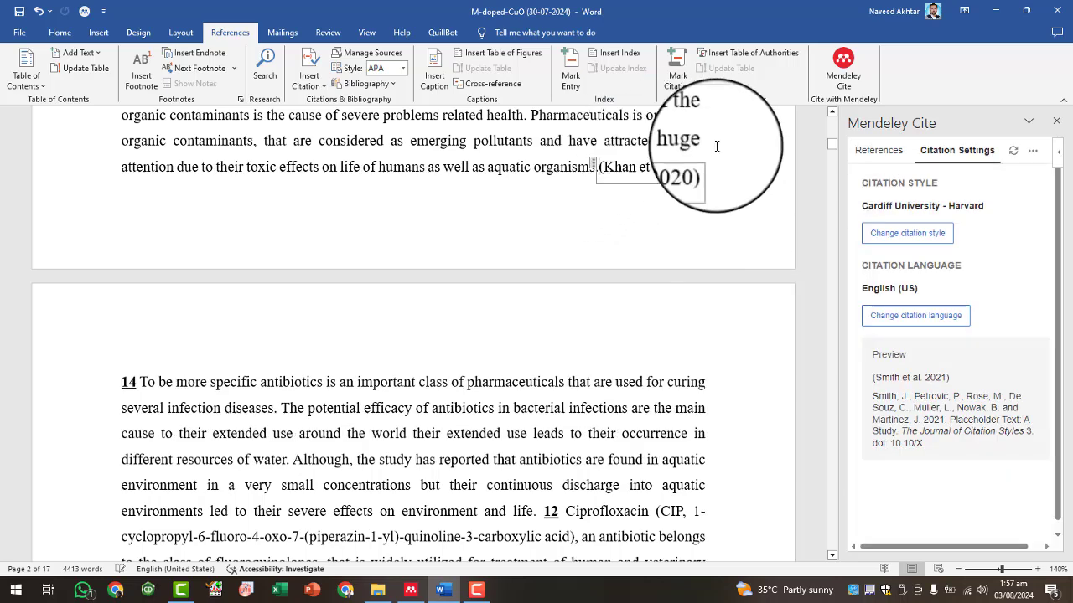
# - Change the manuscript's citation style to IEEE
pyautogui.click(907, 233)
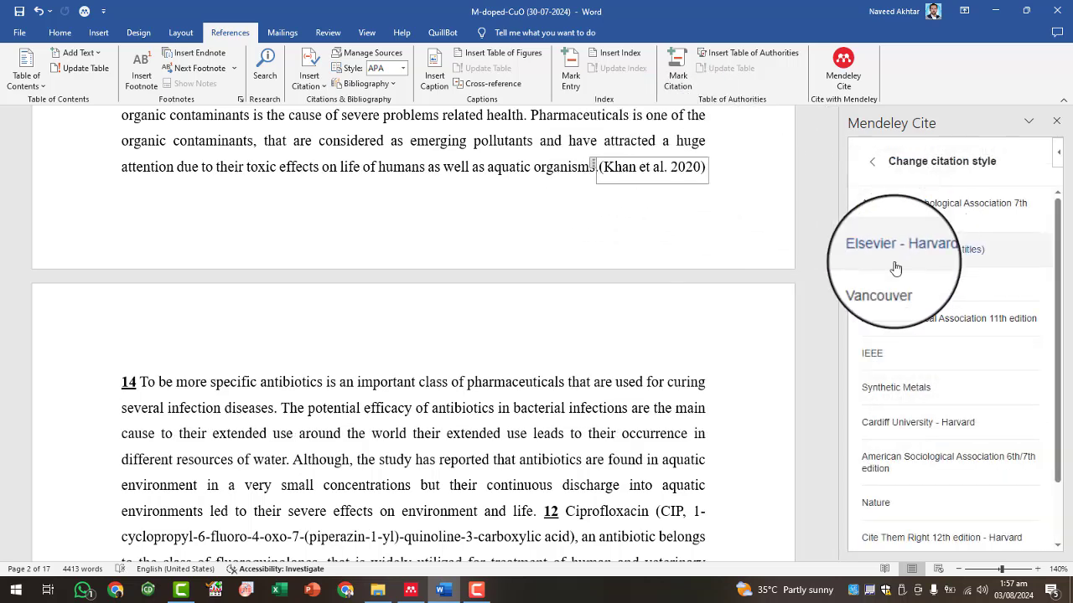
pyautogui.click(878, 356)
pyautogui.click(909, 530)
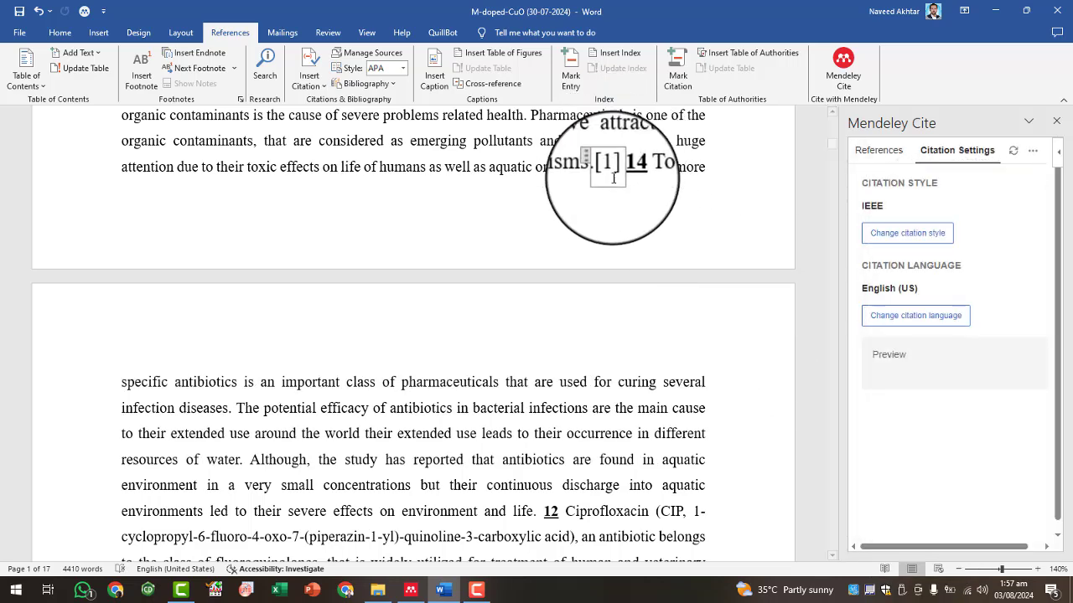
# - Change the manuscript's citation style to American Medical Association 11th edition
pyautogui.click(909, 235)
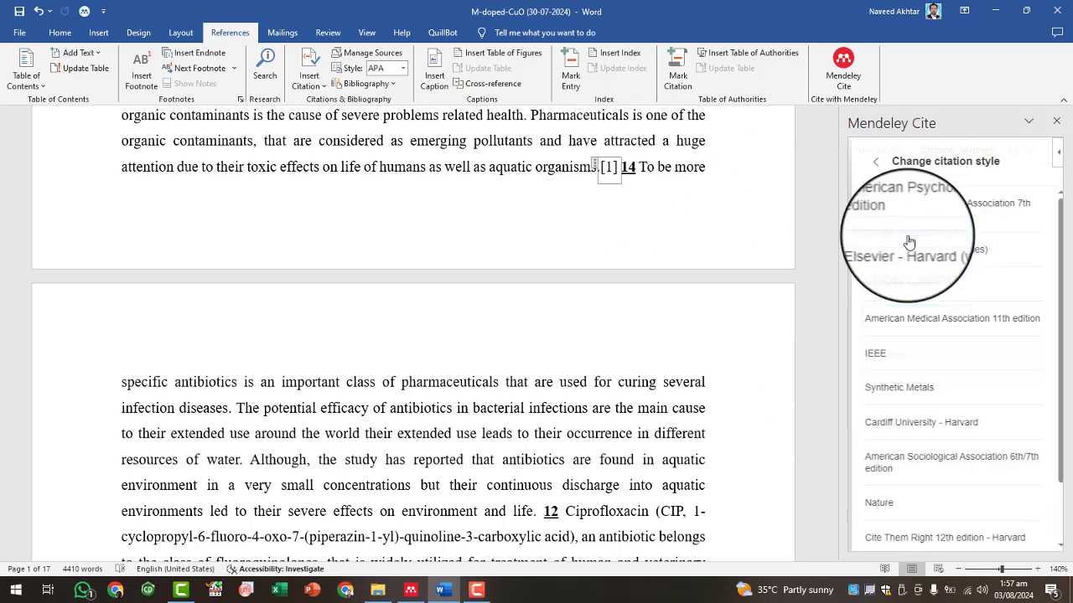
pyautogui.click(918, 322)
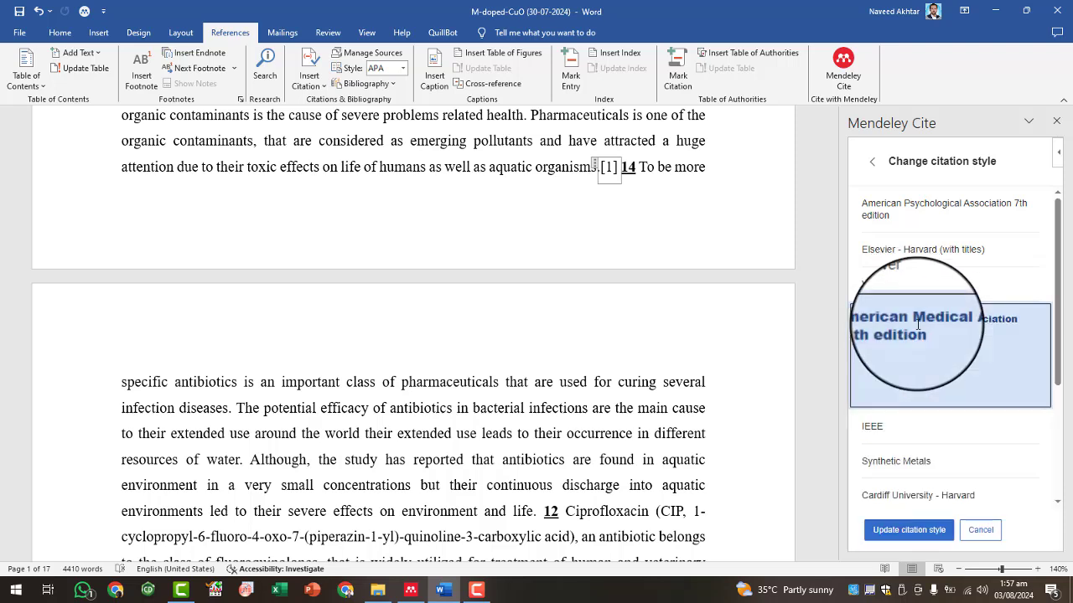
pyautogui.click(905, 532)
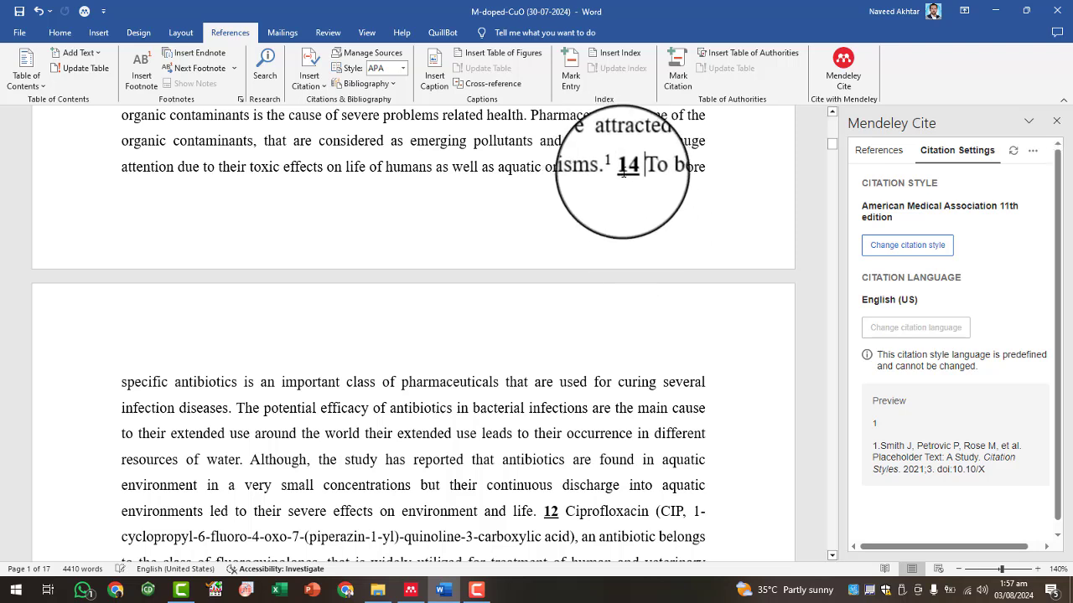
# - Delete the placeholder number 14 after the inserted citation and select the next placeholder, 12, before "Ciprofloxacin"
pyautogui.click(625, 172)
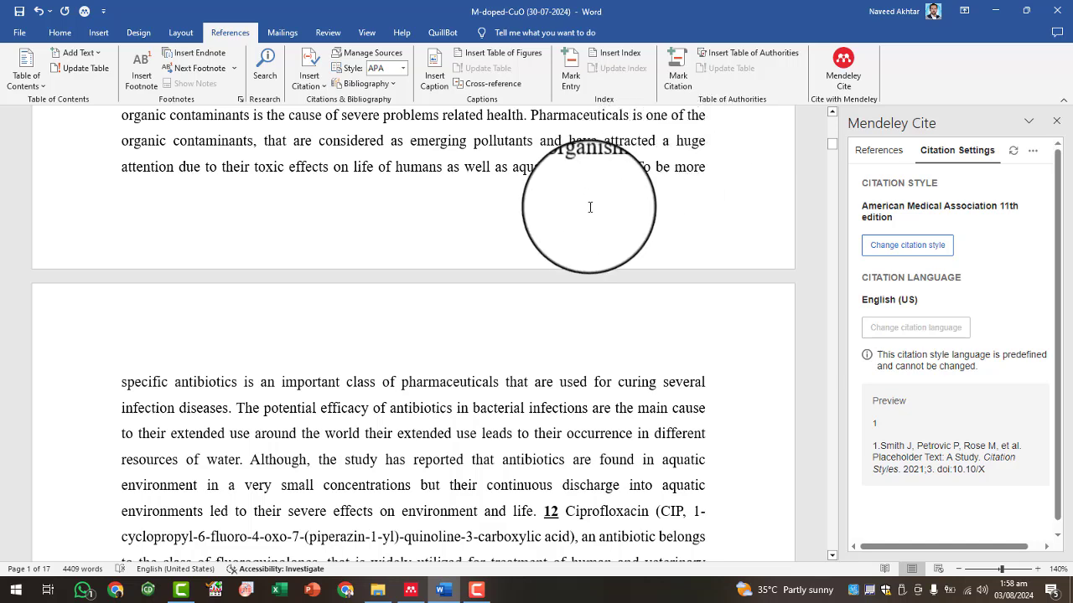
pyautogui.scroll(-3, 589, 208)
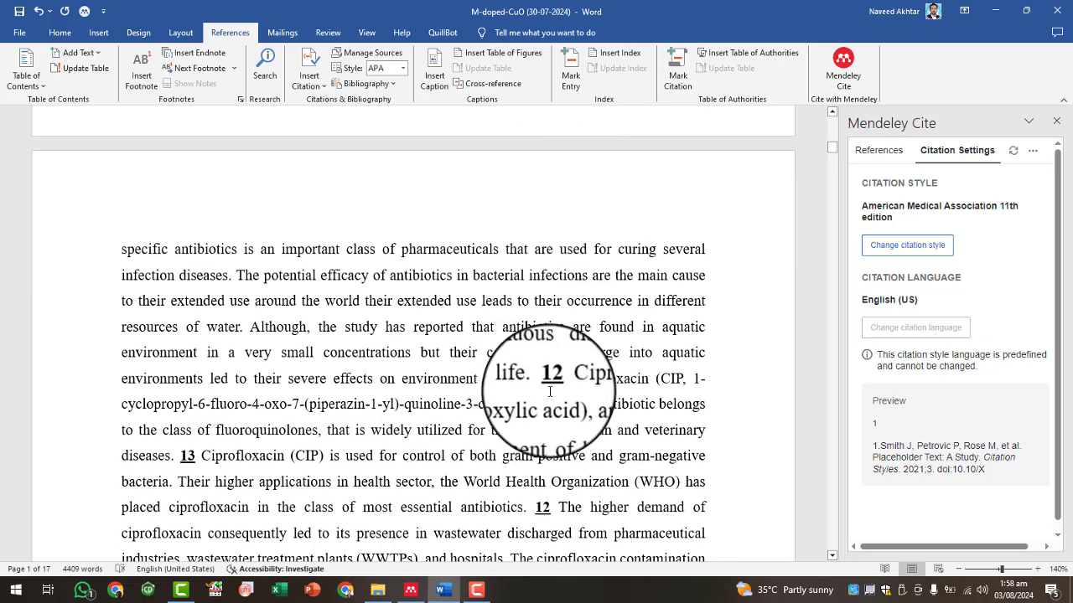
pyautogui.scroll(2, 545, 388)
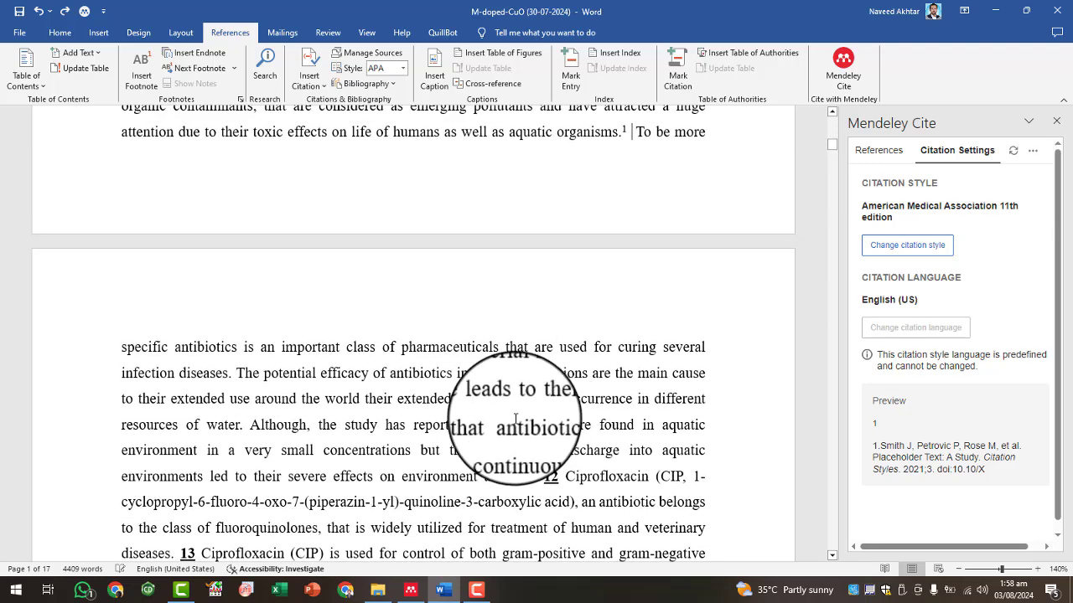
pyautogui.scroll(-2, 537, 436)
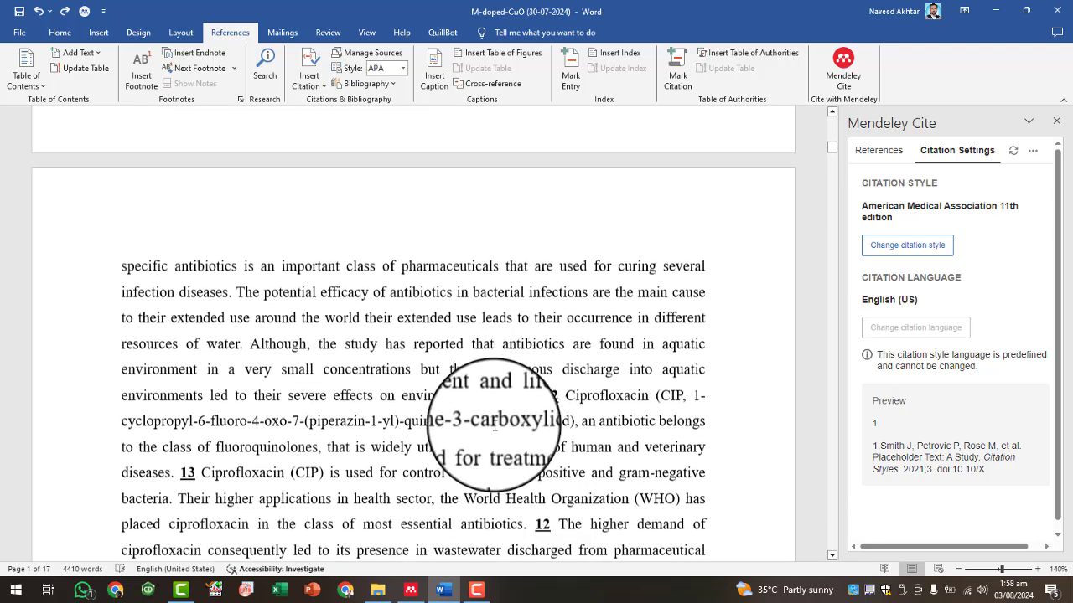
pyautogui.doubleClick(550, 388)
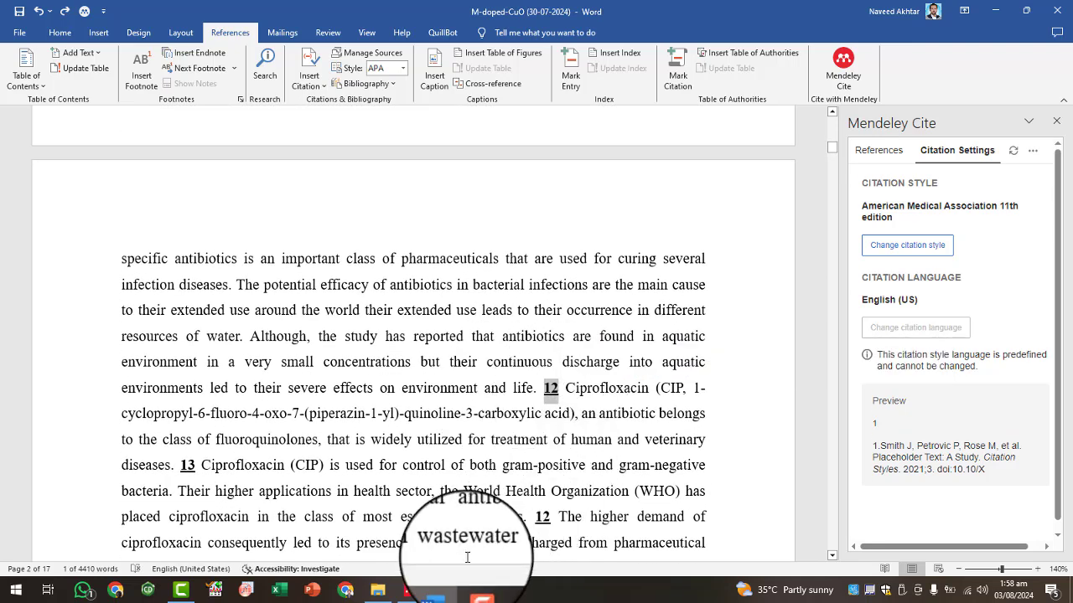
# - Switch to Mendeley Reference Manager, import the PDF 12 (2 of 4_CdS-CuO) from the Cited papers folder into the M-doped-CuO collection, and sync the library
pyautogui.click(412, 591)
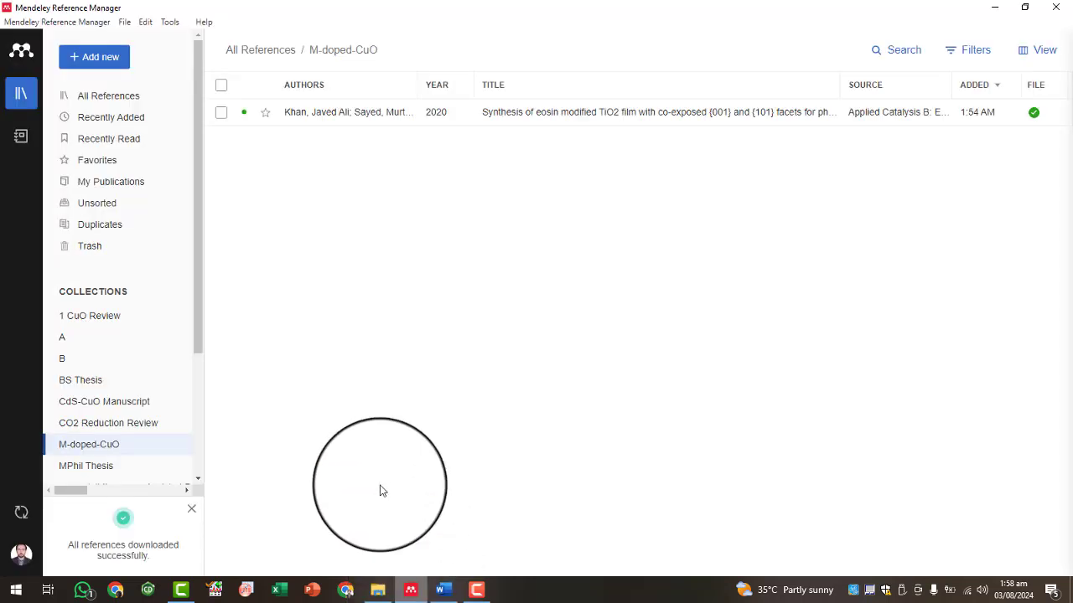
pyautogui.click(104, 59)
pyautogui.click(126, 98)
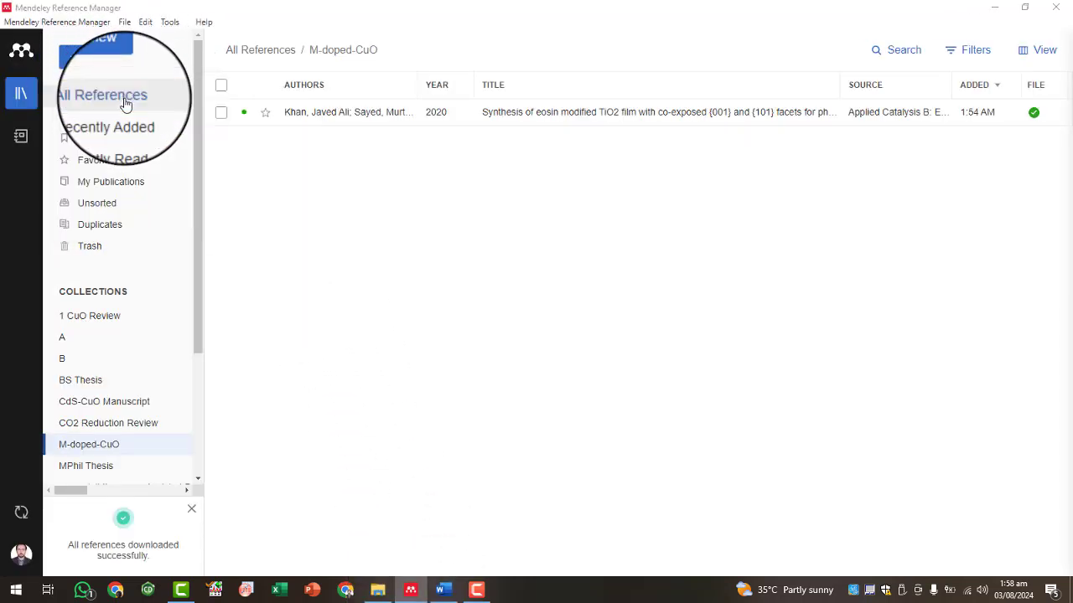
pyautogui.scroll(-3, 168, 197)
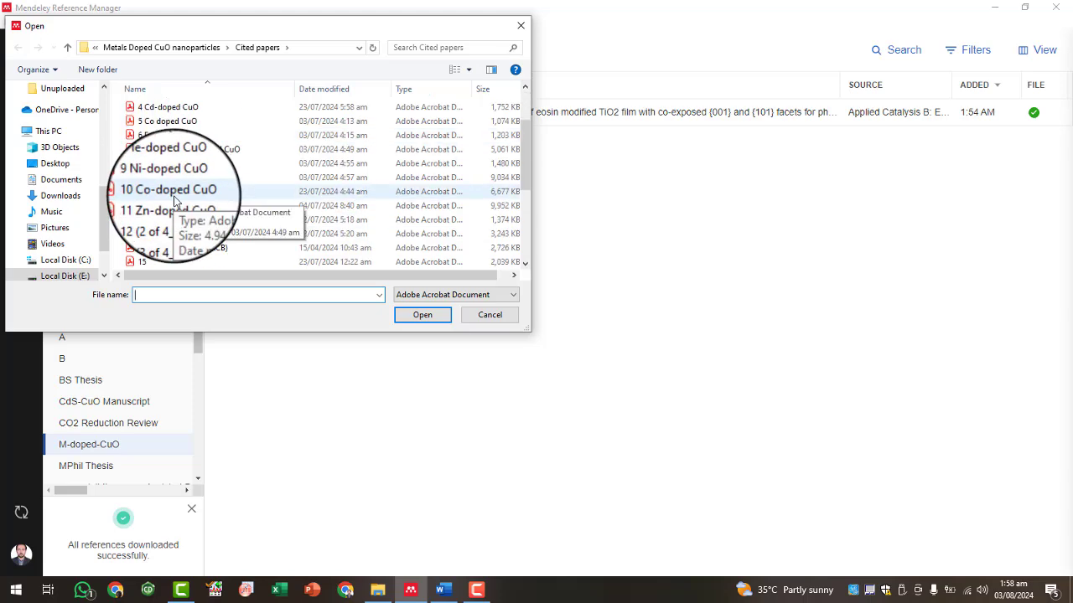
pyautogui.click(173, 177)
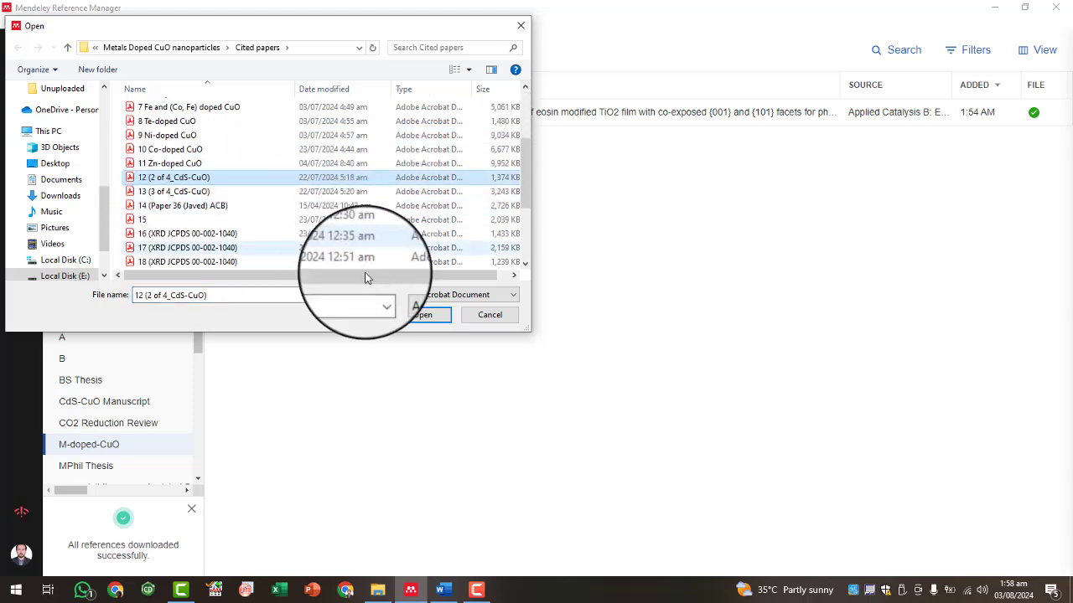
pyautogui.click(423, 317)
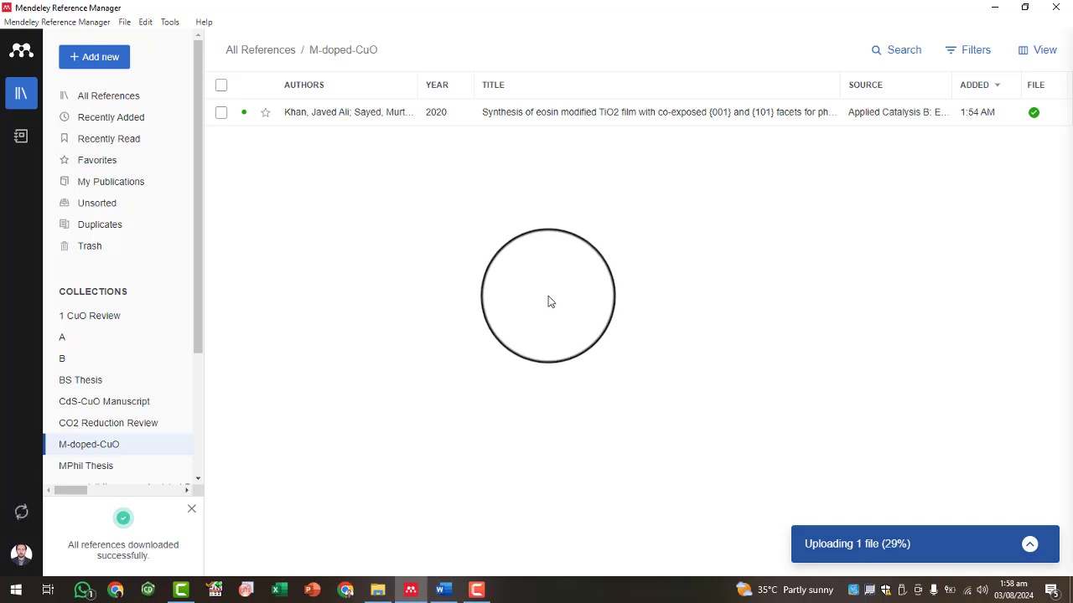
pyautogui.click(1029, 544)
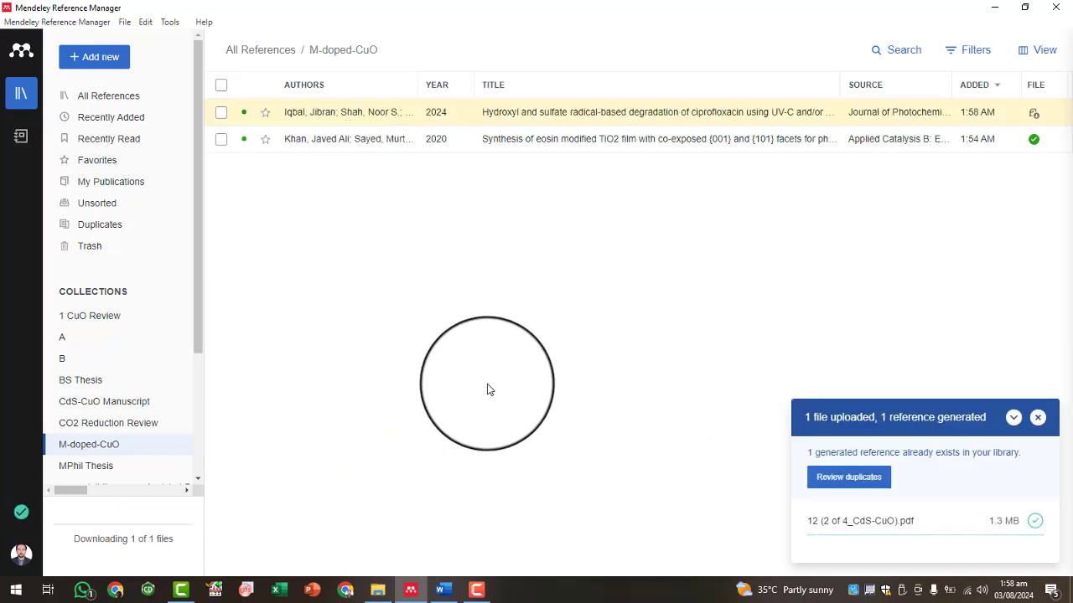
pyautogui.click(1037, 417)
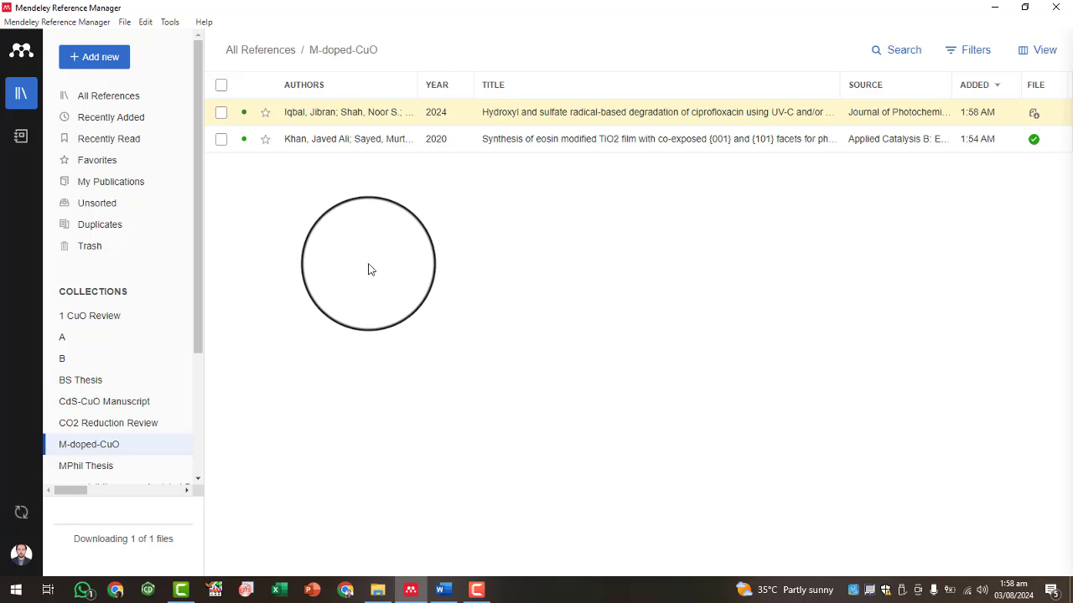
pyautogui.click(21, 512)
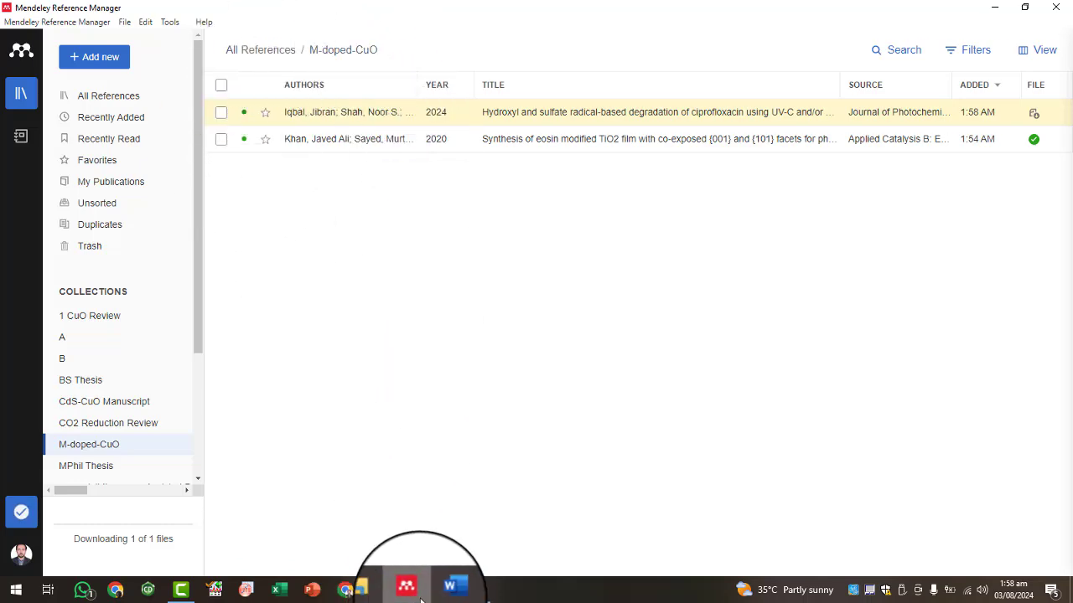
# - Switch back to the Word manuscript and refresh the M-doped-CuO reference list in Mendeley Cite
pyautogui.click(444, 590)
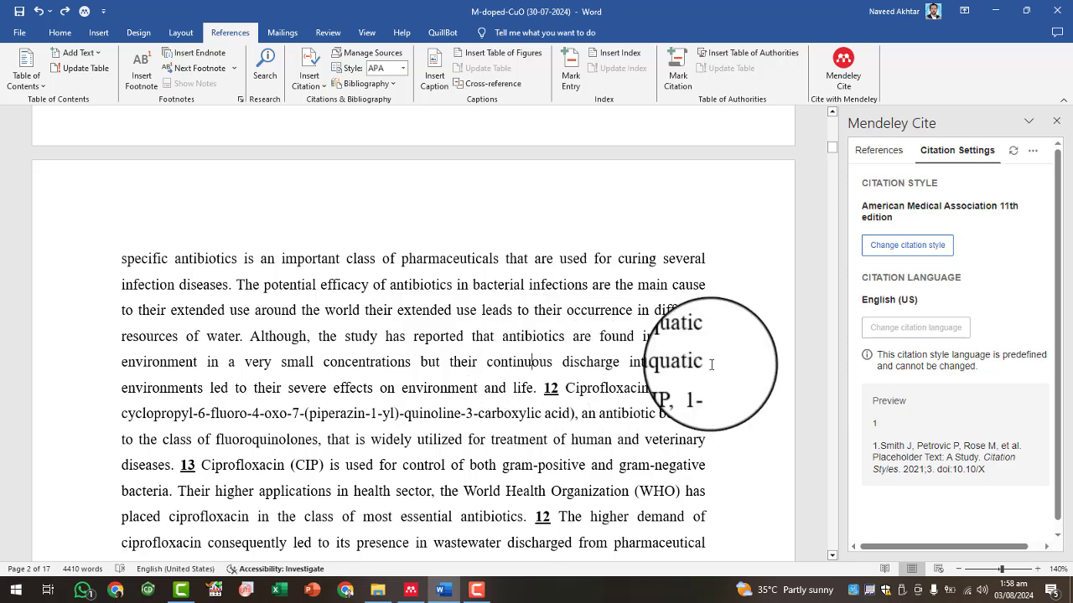
pyautogui.click(879, 150)
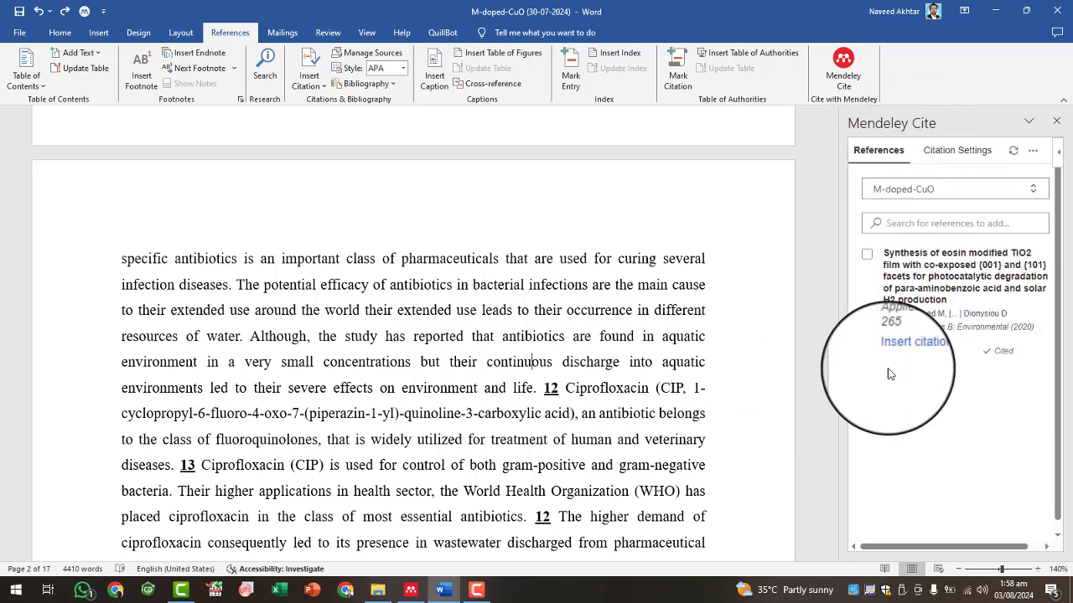
pyautogui.rightClick(901, 415)
pyautogui.click(930, 452)
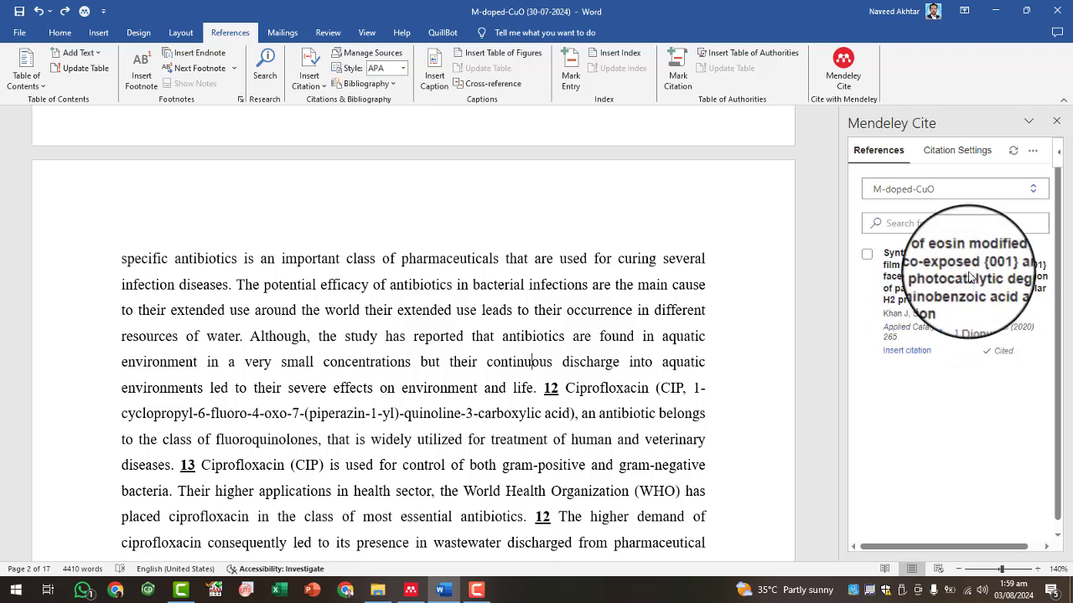
pyautogui.click(1014, 153)
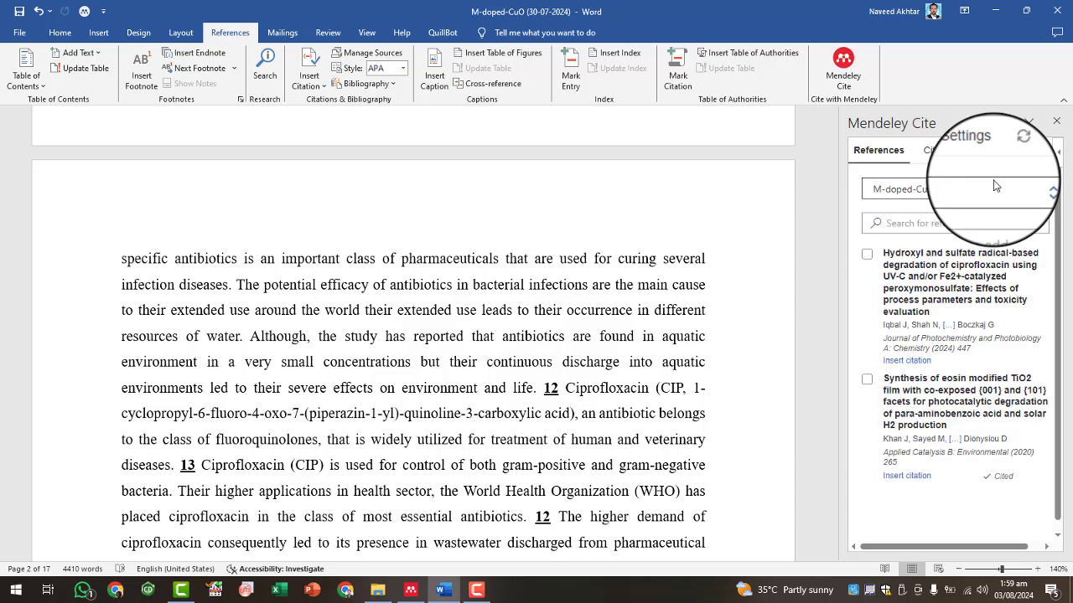
# - Insert the 2024 "Hydroxyl and sulfate radical-based degradation of ciprofloxacin" citation after "environment and life.", before placeholder 12
pyautogui.click(536, 389)
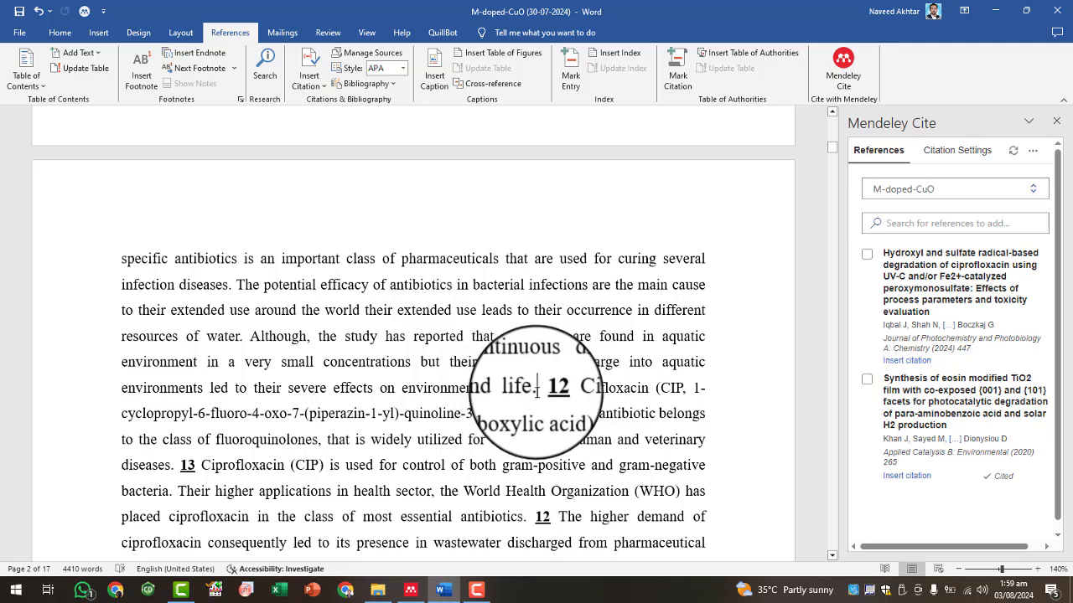
pyautogui.click(906, 360)
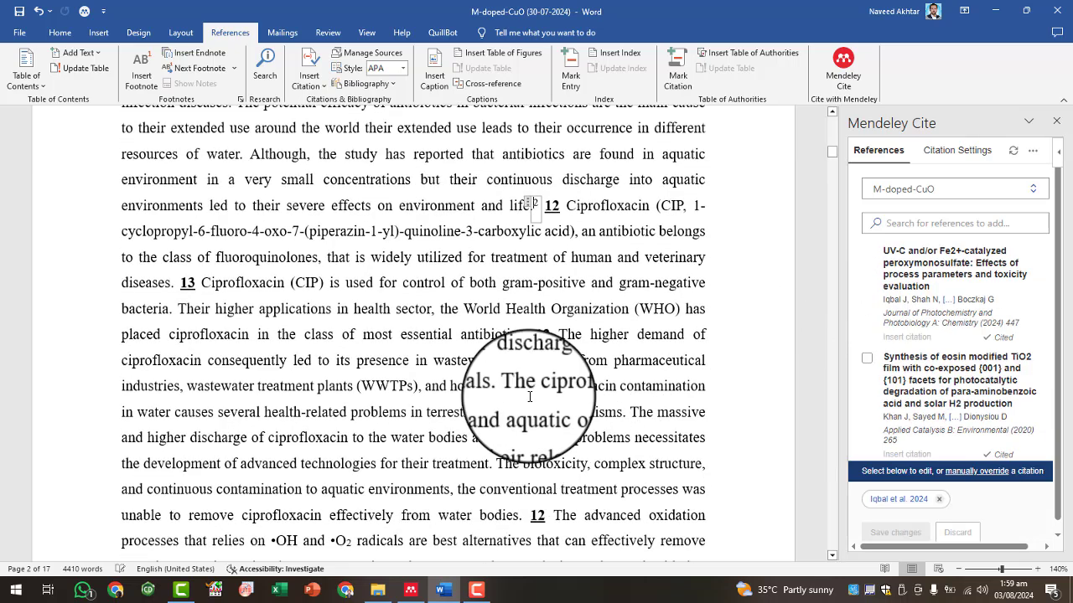
pyautogui.click(489, 242)
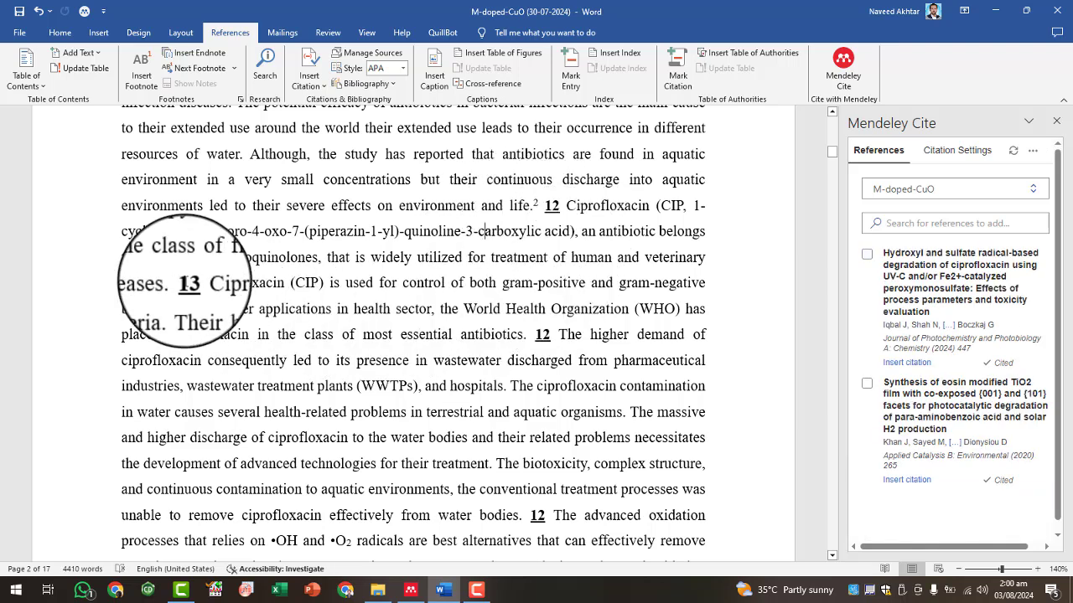
# - Cite the same 2024 ciprofloxacin paper before the placeholders 12 after "most essential antibiotics." and after "effectively from water bodies."
pyautogui.click(517, 337)
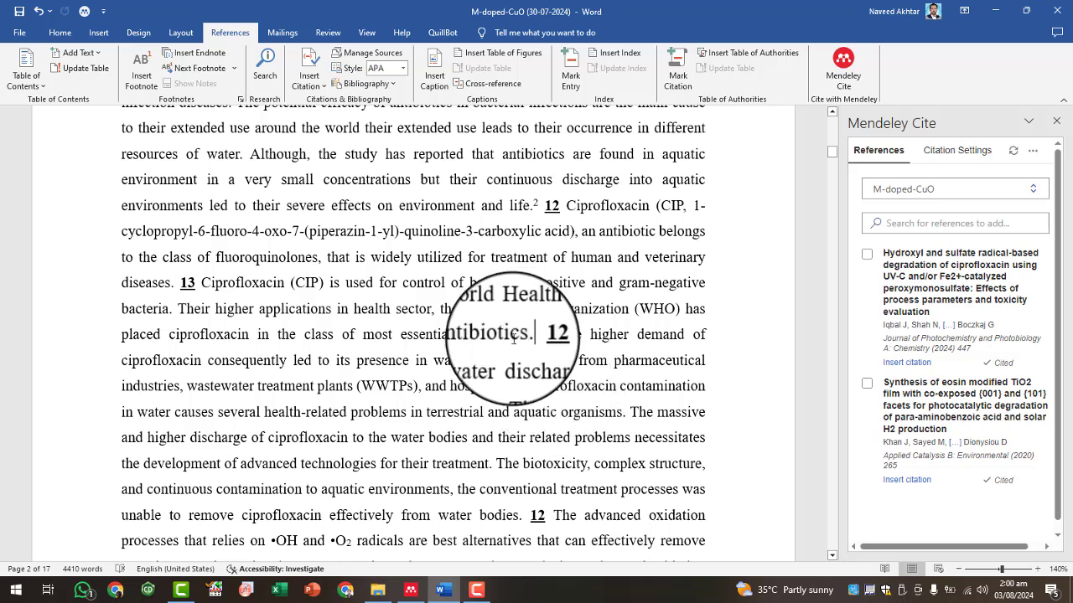
pyautogui.click(908, 365)
pyautogui.click(524, 387)
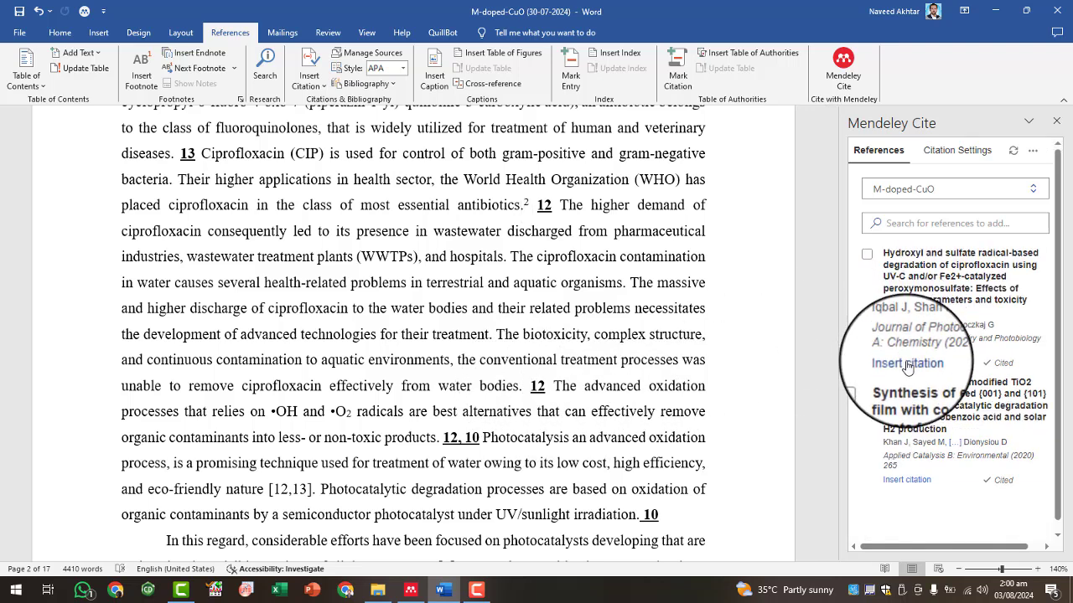
pyautogui.click(908, 364)
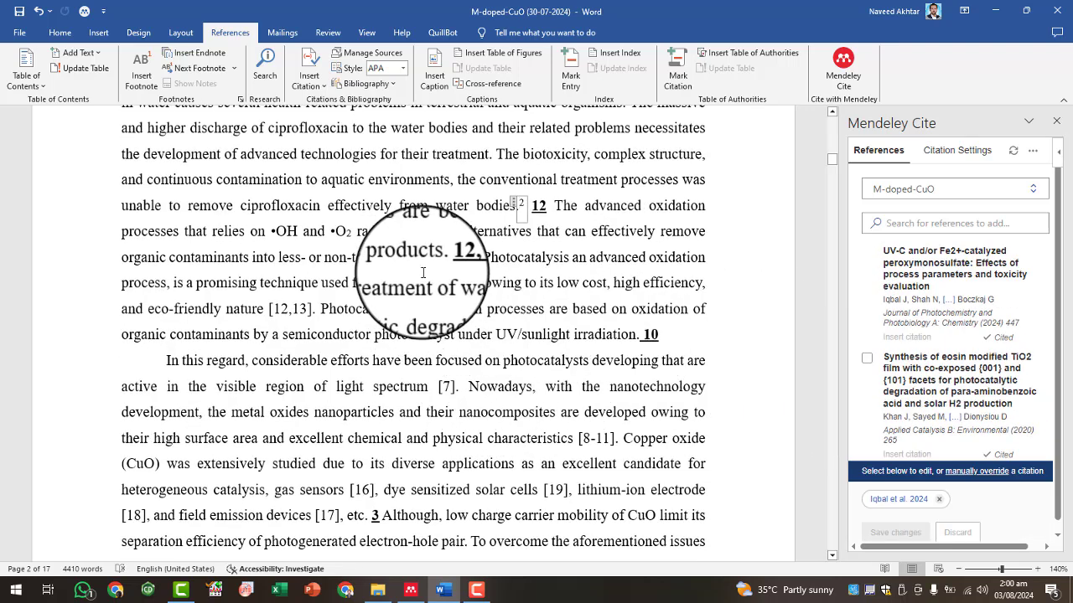
# - Insert the 2024 ciprofloxacin paper's citation after "less- or non-toxic products.", before the placeholder "12, 10"
pyautogui.click(452, 266)
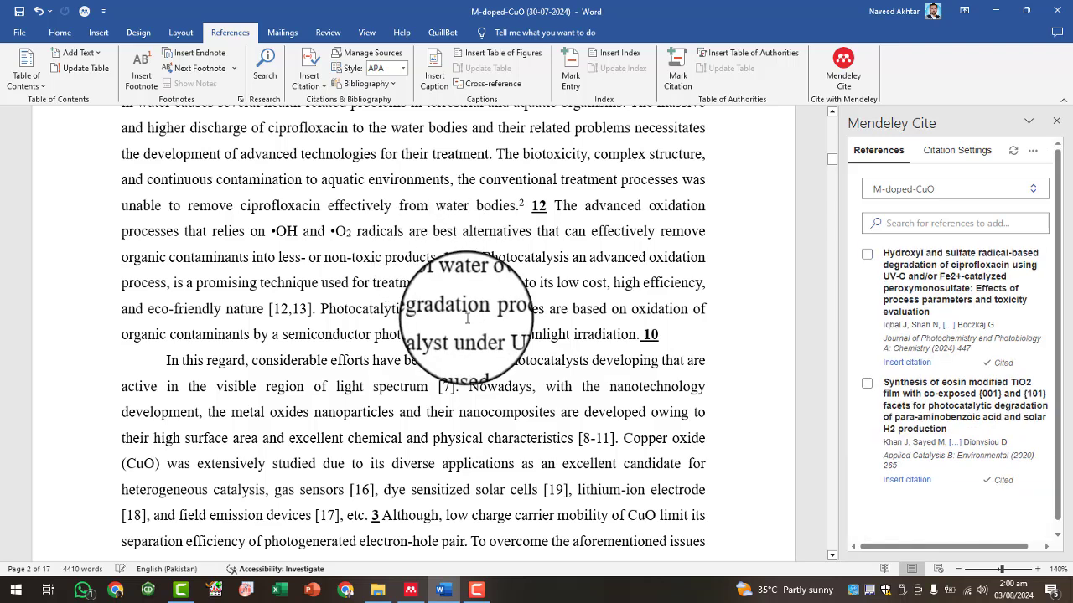
pyautogui.click(905, 362)
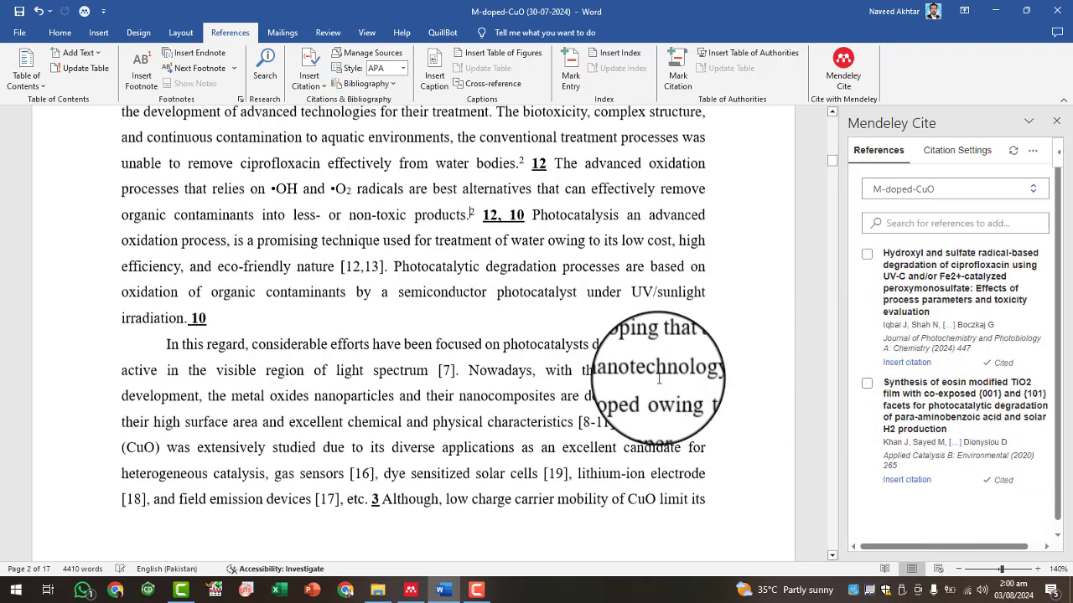
pyautogui.scroll(-2, 228, 350)
pyautogui.scroll(3, 231, 359)
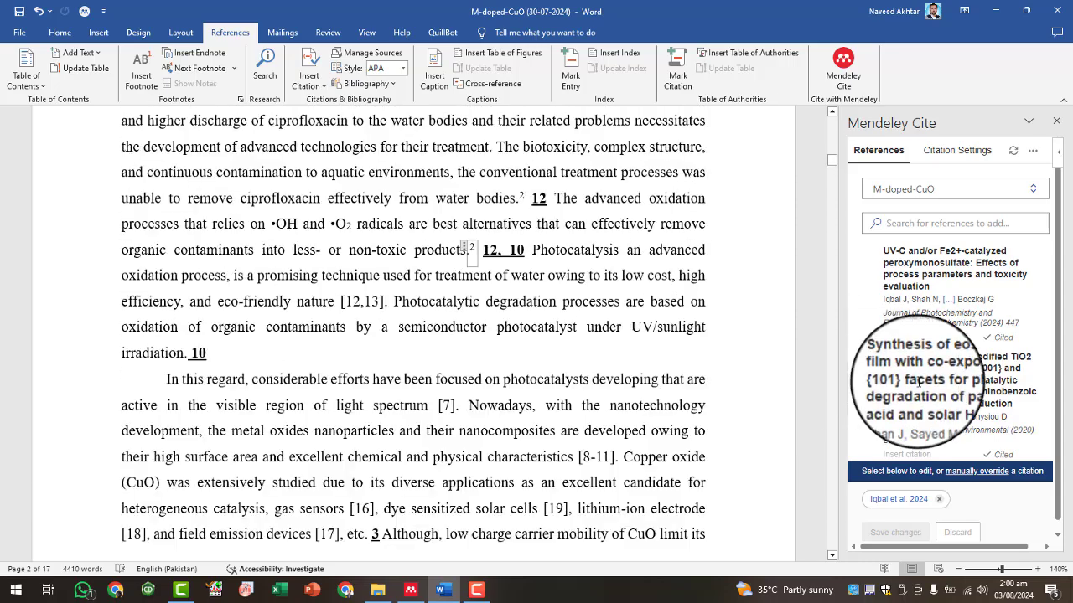
pyautogui.click(593, 249)
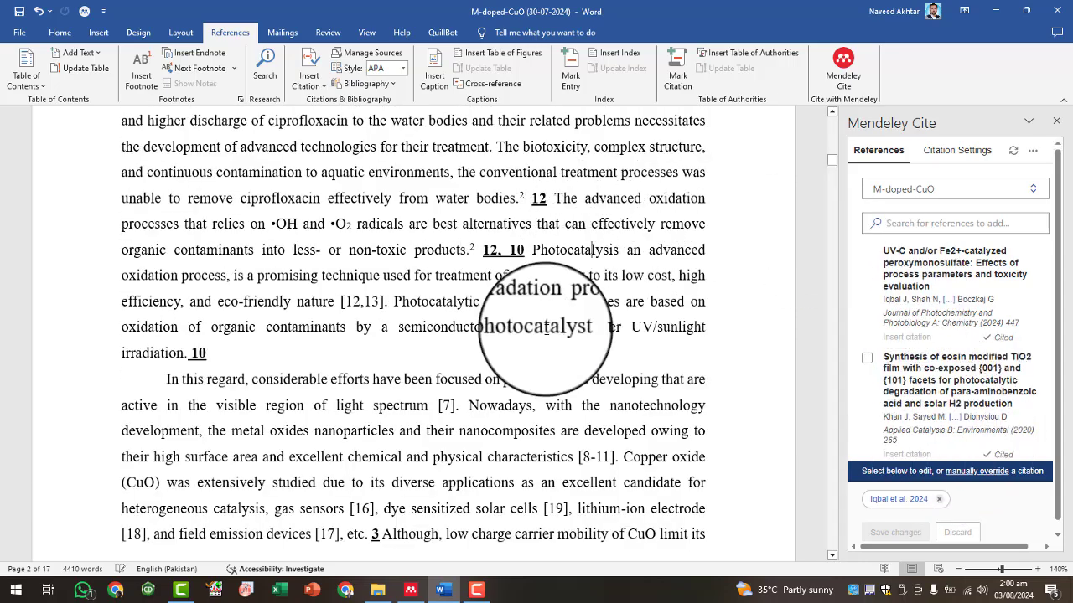
# - Select the placeholder number 13 after "human and veterinary diseases."
pyautogui.scroll(5, 549, 325)
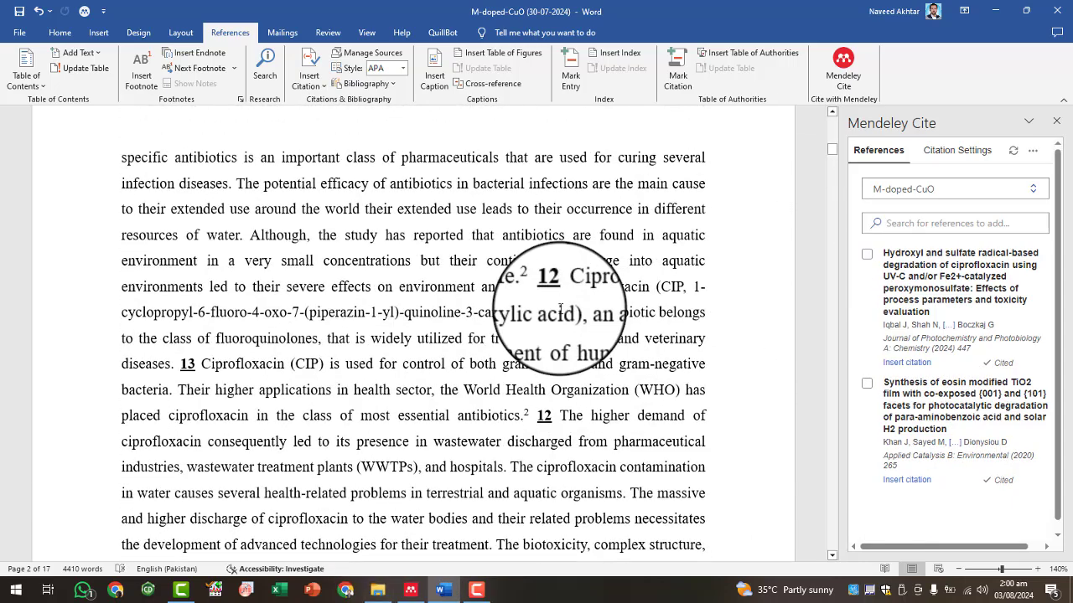
pyautogui.click(185, 409)
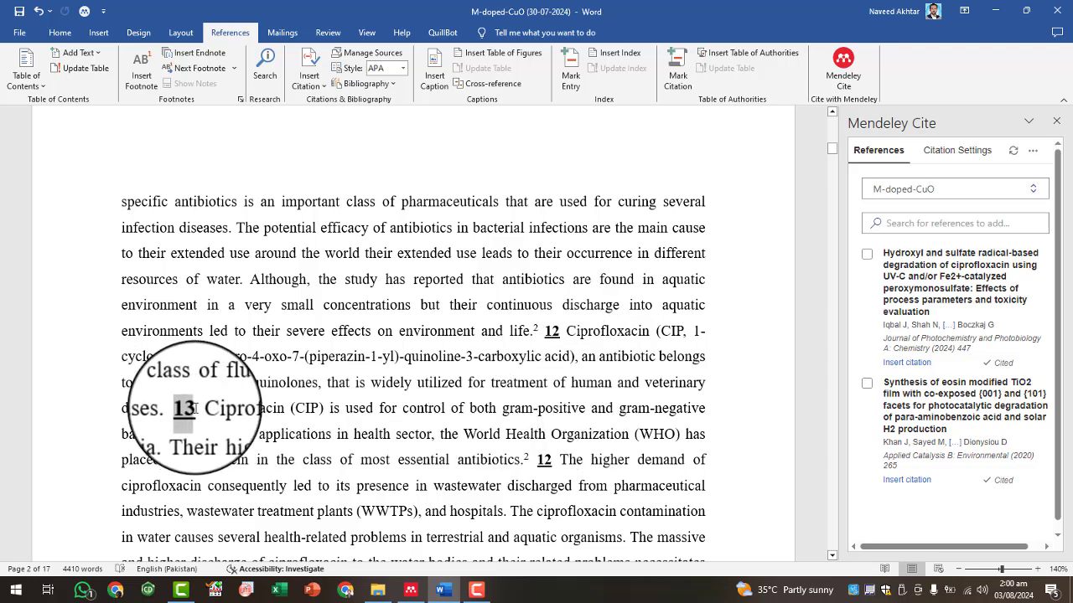
pyautogui.doubleClick(194, 408)
# - Switch to Mendeley Reference Manager, import the PDF 13 (3 of 4_CdS-CuO) into the M-doped-CuO collection, and sync the library
pyautogui.click(414, 590)
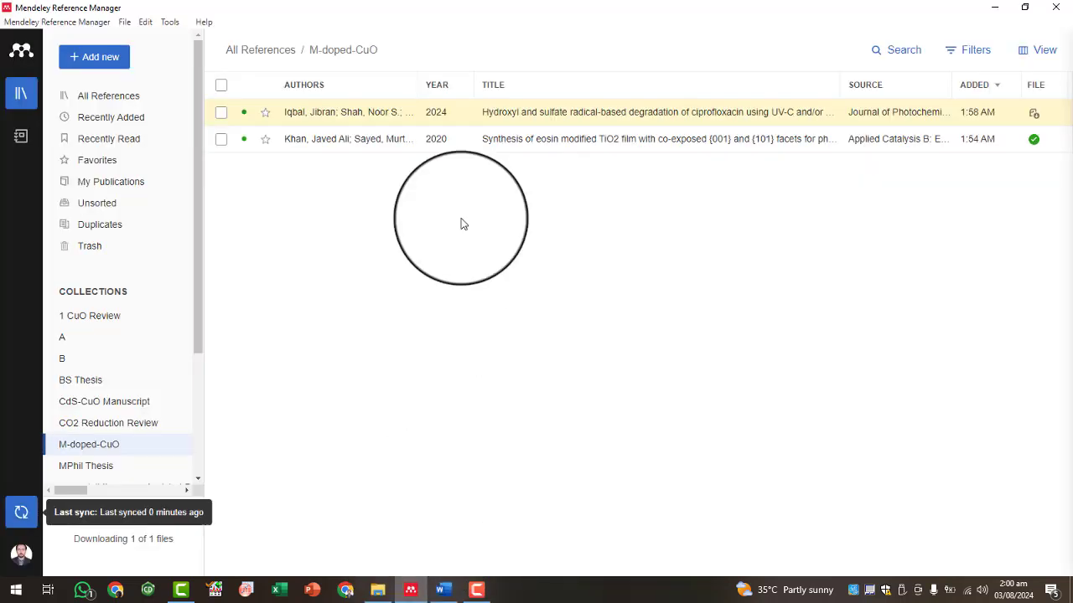
pyautogui.click(95, 57)
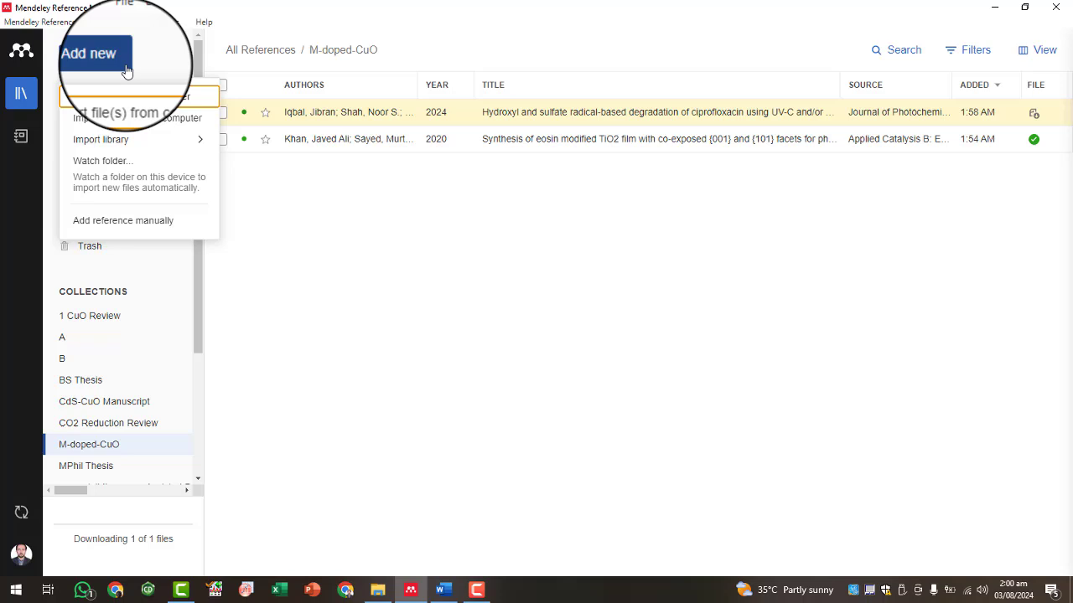
pyautogui.click(139, 118)
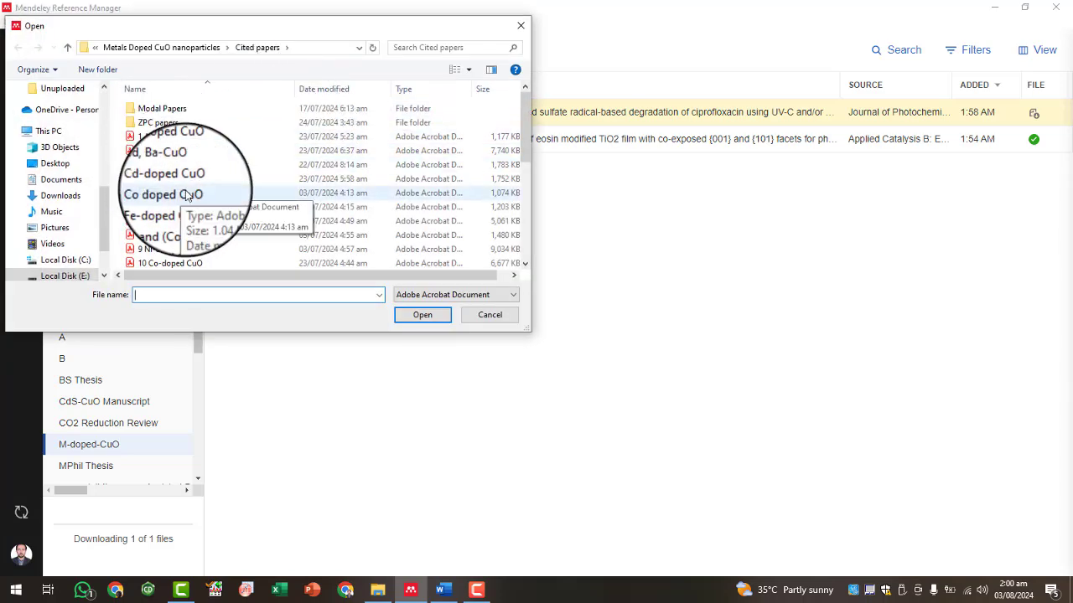
pyautogui.scroll(-2, 176, 209)
pyautogui.click(167, 234)
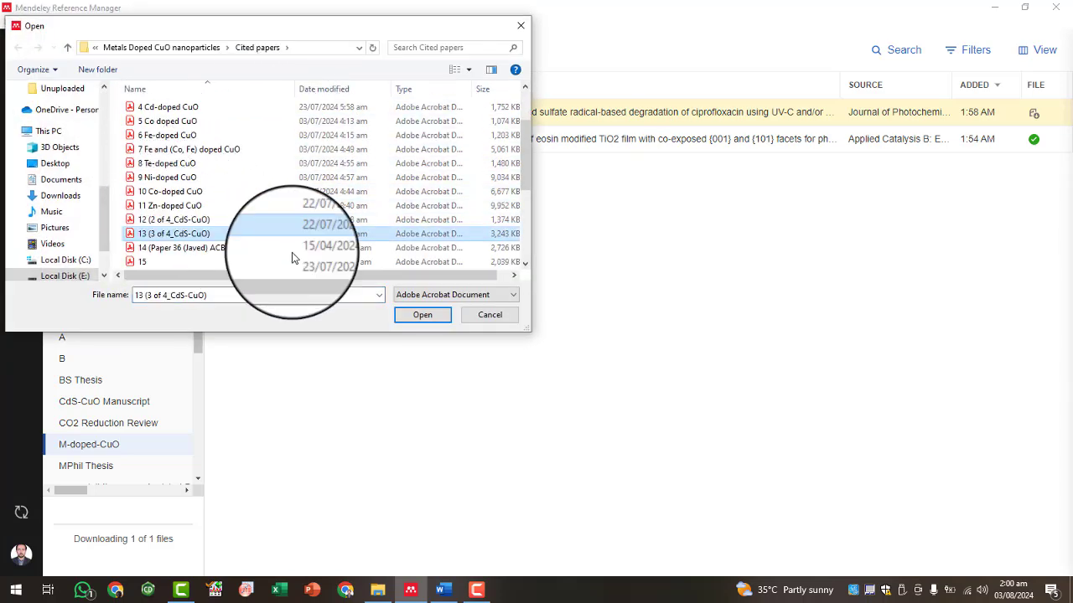
pyautogui.click(430, 316)
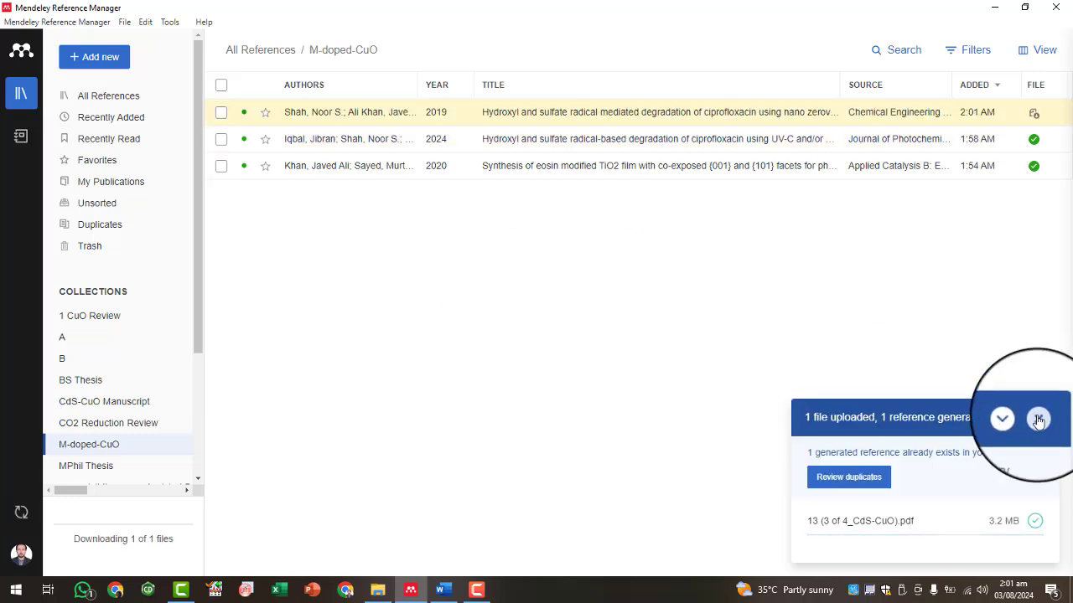
pyautogui.click(1038, 420)
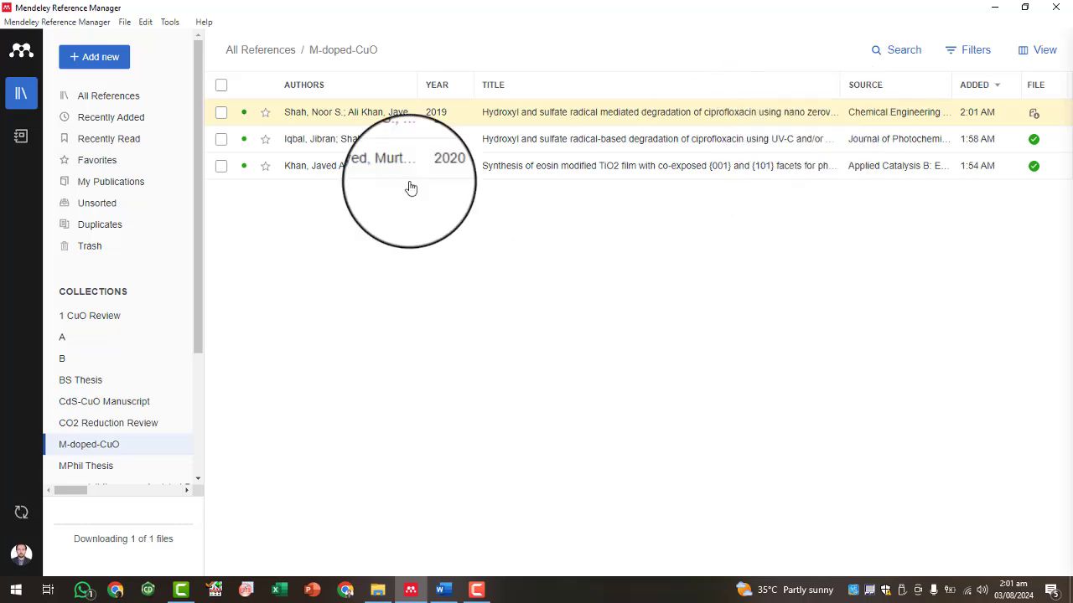
pyautogui.click(21, 513)
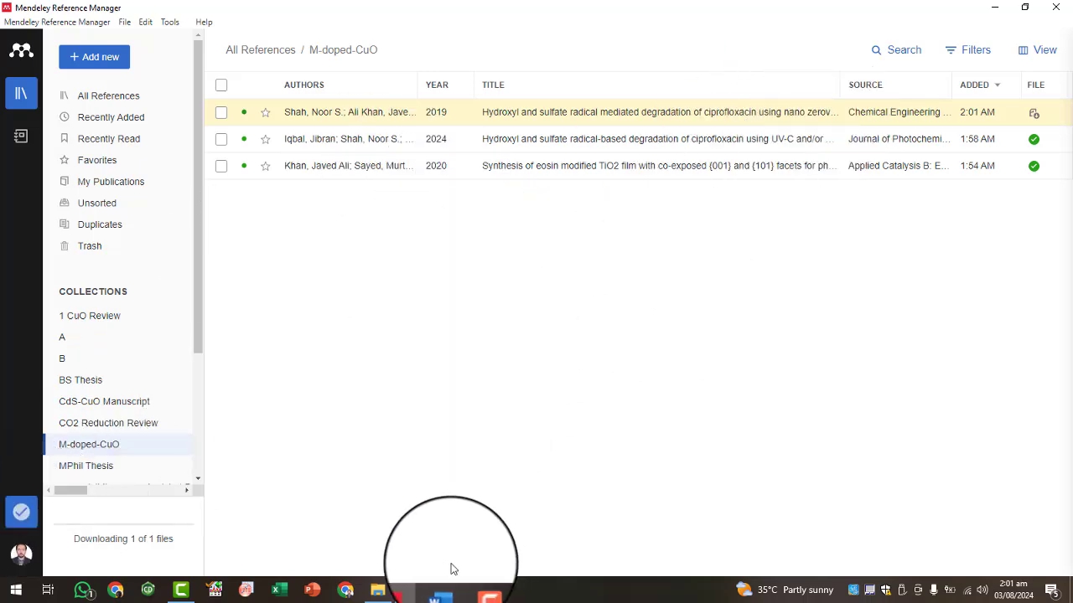
# - Return to the Word manuscript and refresh the Mendeley Cite references to load the newly imported paper
pyautogui.click(444, 590)
pyautogui.rightClick(890, 350)
pyautogui.click(1013, 151)
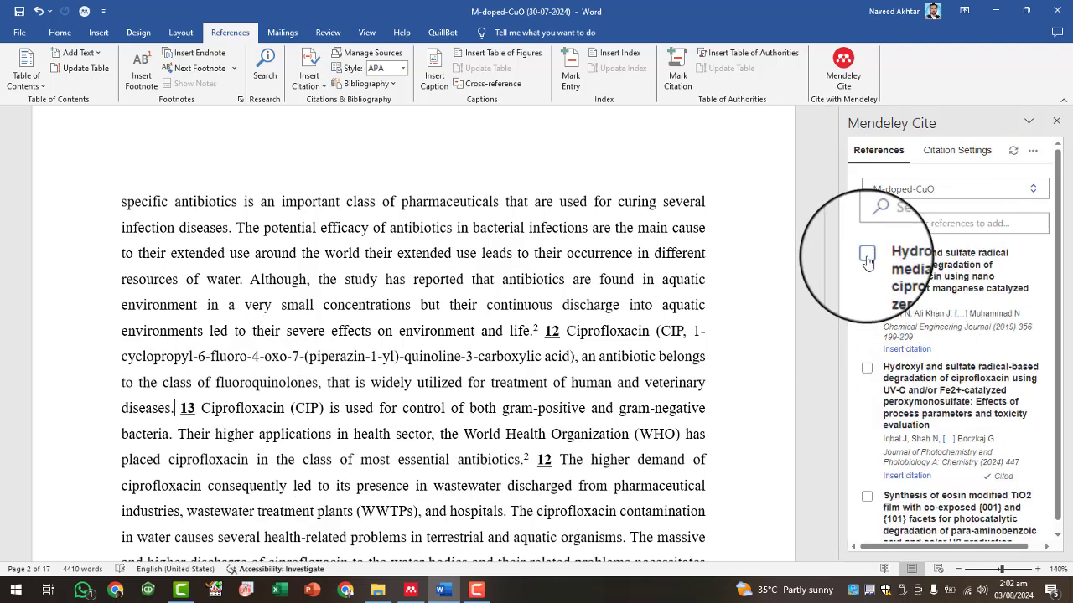
# - Insert the 2019 "Hydroxyl and sulfate radical mediated degradation of ciprofloxacin" citation after "human and veterinary diseases.", before placeholder 13
pyautogui.click(904, 349)
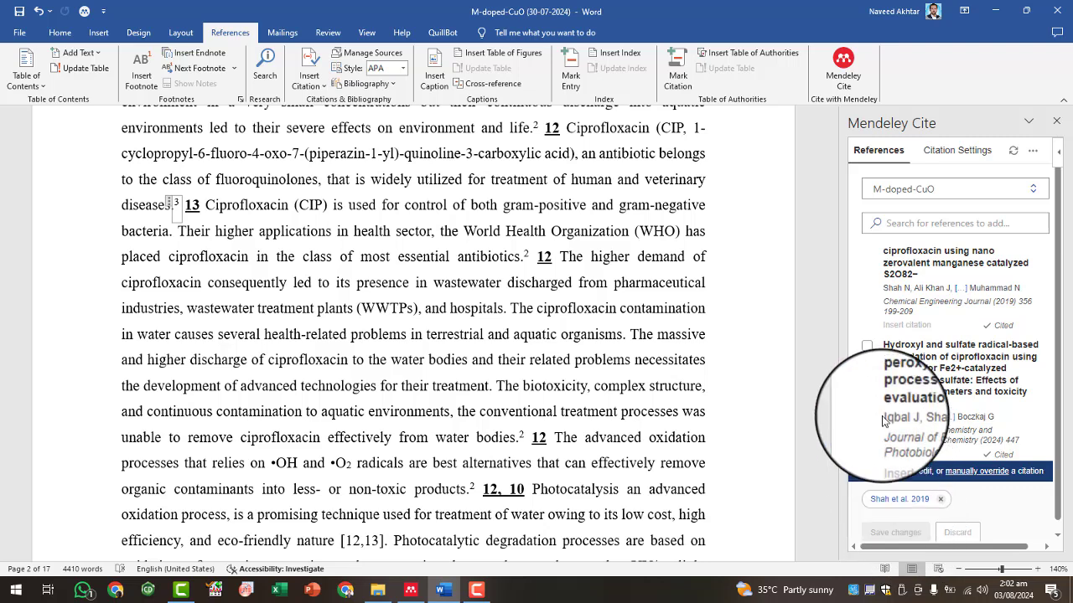
pyautogui.click(209, 256)
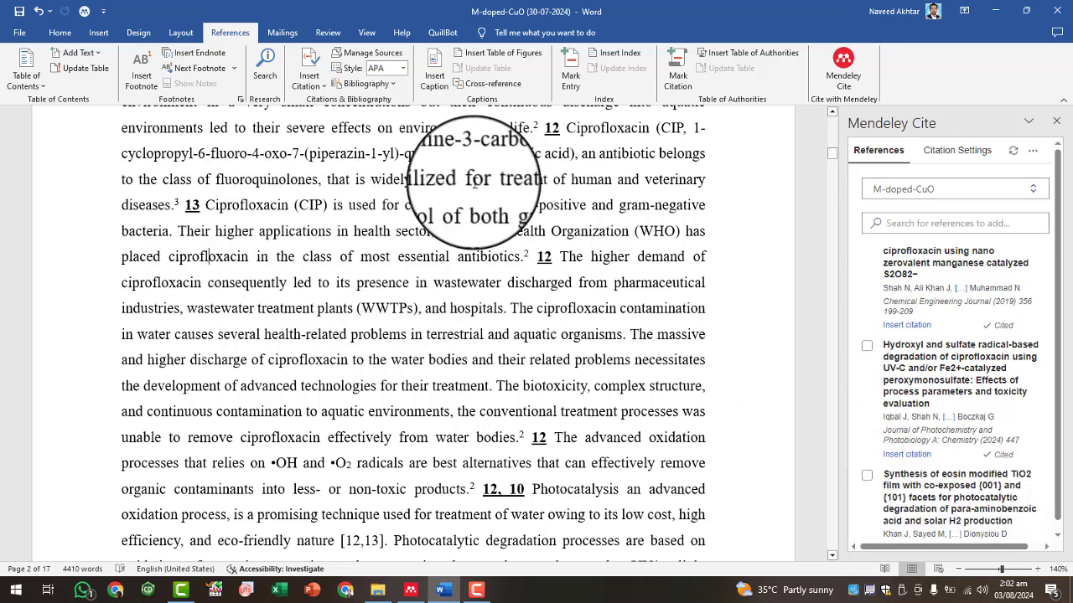
pyautogui.scroll(-10, 767, 287)
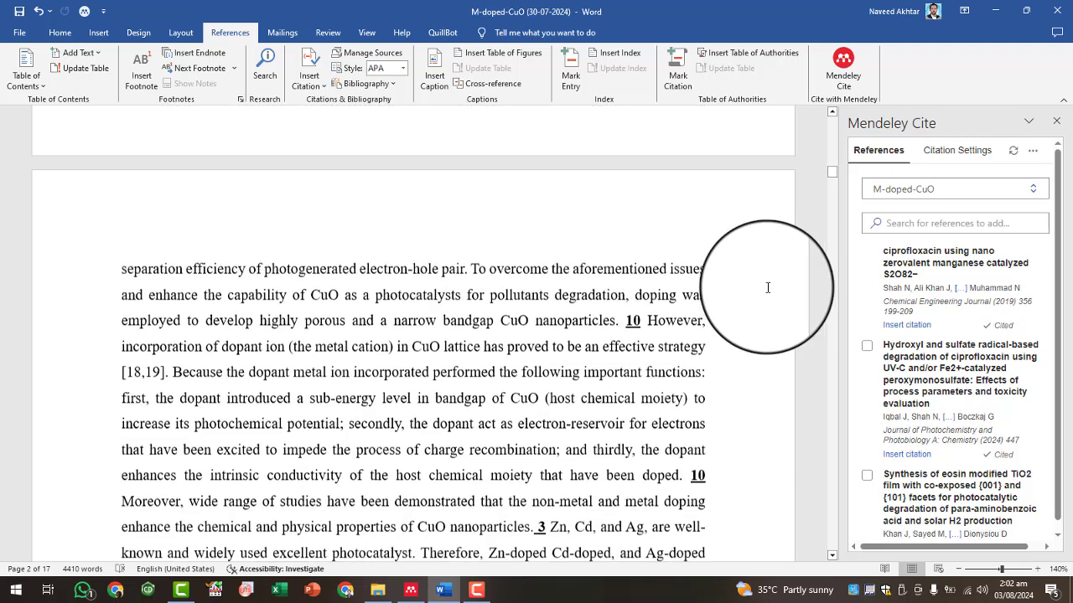
# - Insert the Mendeley bibliography on the empty line below the References heading at the end of the manuscript
pyautogui.scroll(-1, 767, 288)
pyautogui.hotkey('ctrl', 'End')
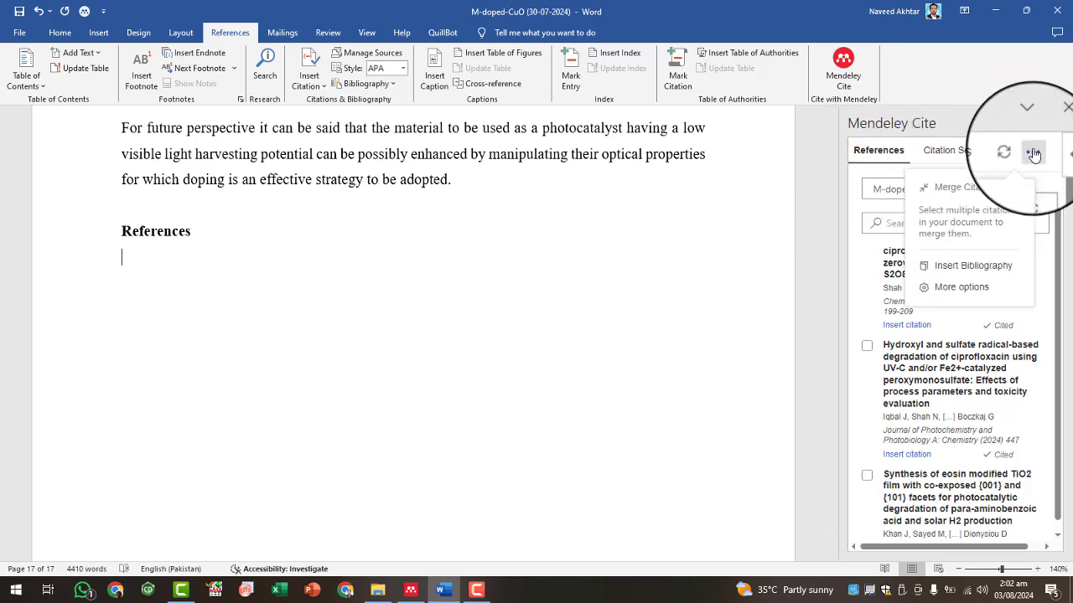
pyautogui.click(948, 268)
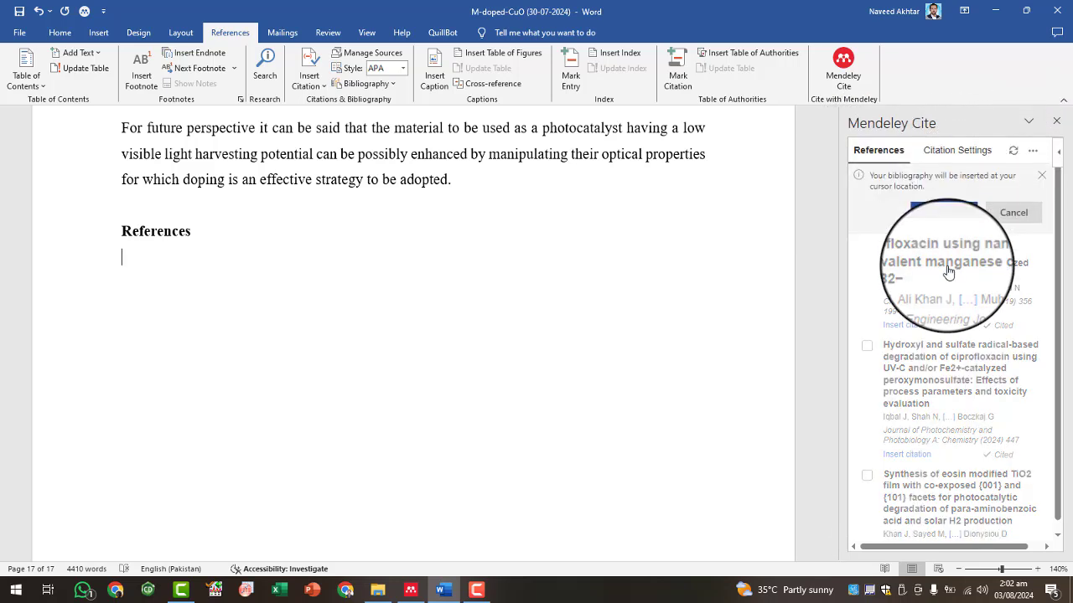
pyautogui.click(944, 213)
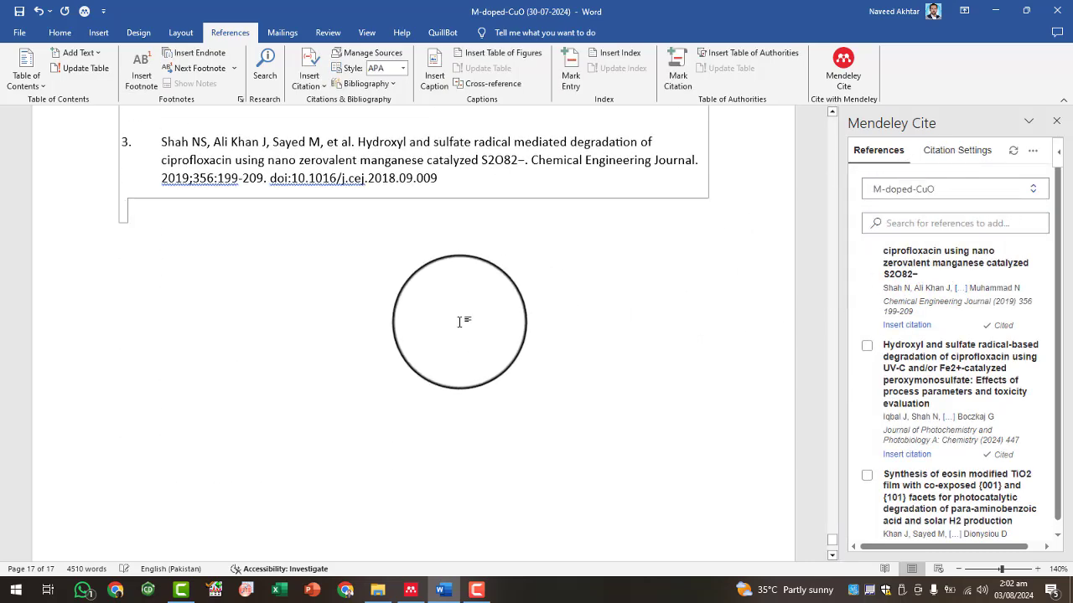
# - Remove the blank lines separating entries 1, 2 and 3 in the inserted bibliography
pyautogui.scroll(4, 460, 321)
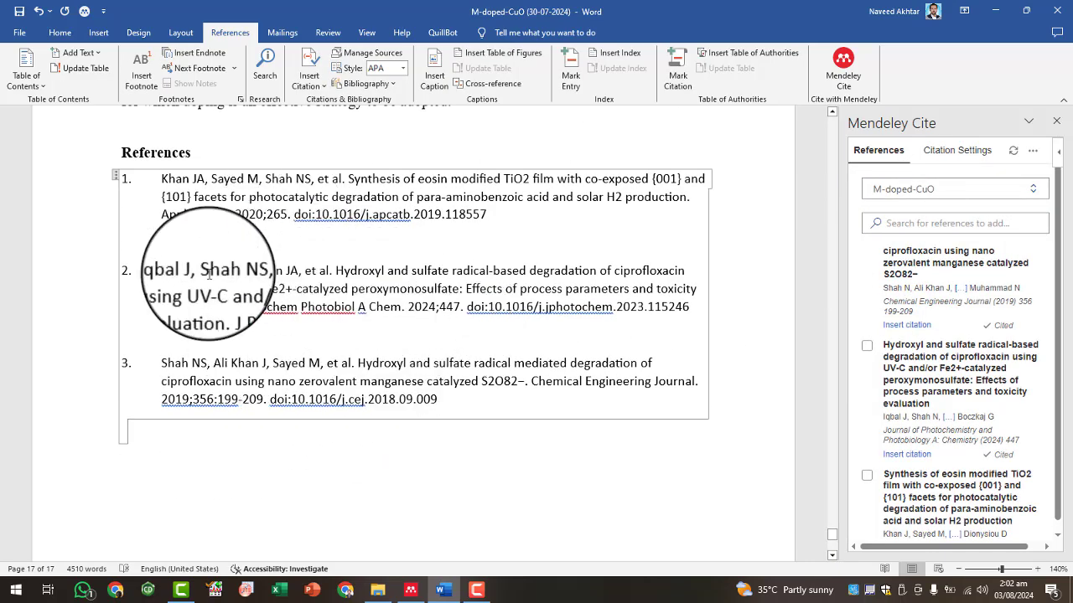
pyautogui.click(249, 340)
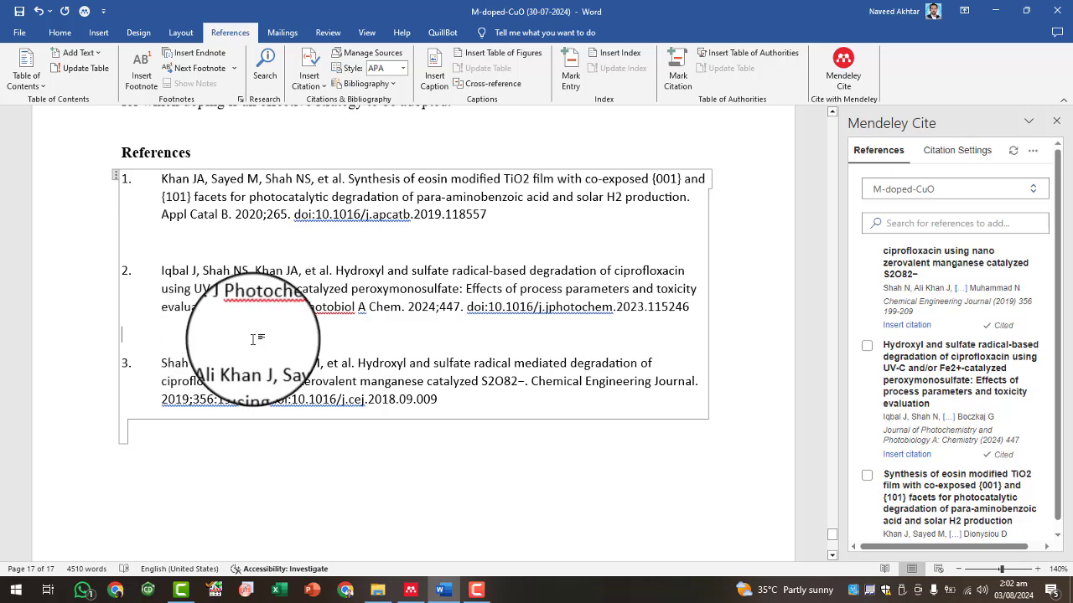
pyautogui.press('BackSpace')
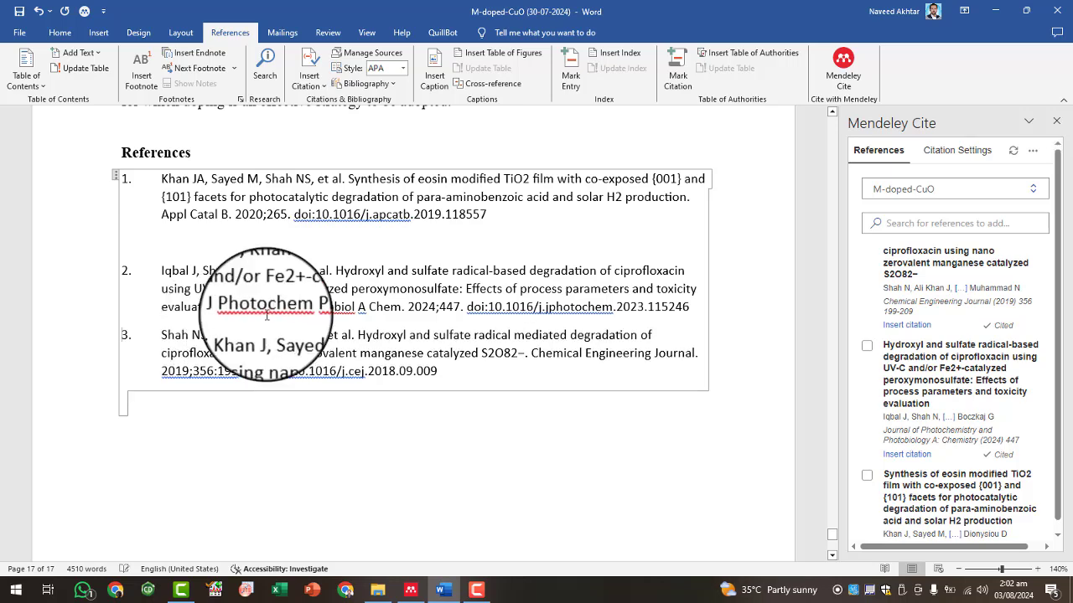
pyautogui.press('BackSpace')
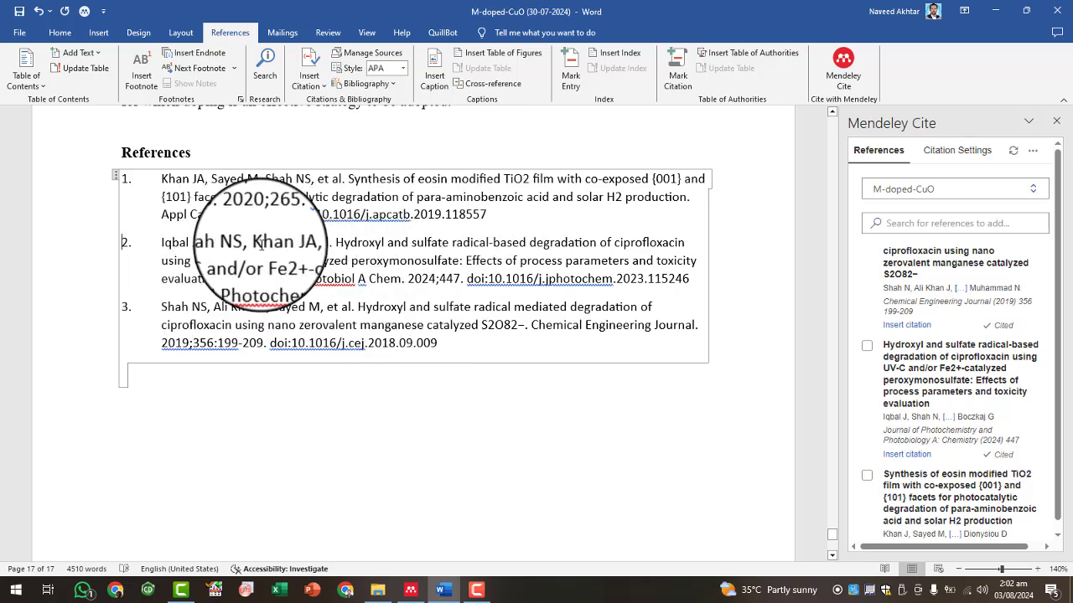
pyautogui.scroll(3, 519, 415)
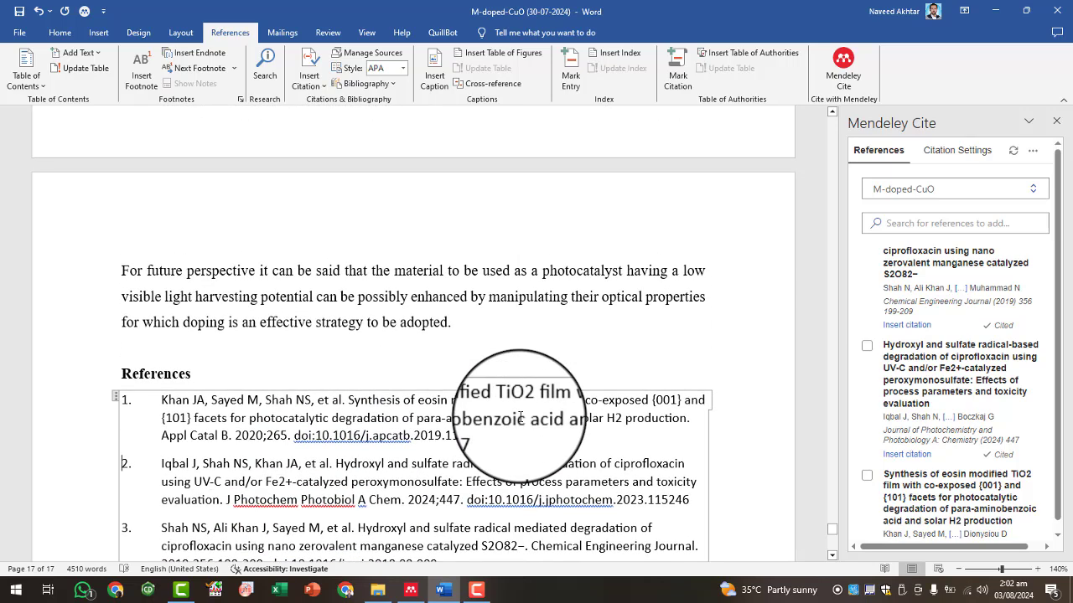
pyautogui.scroll(-2, 520, 417)
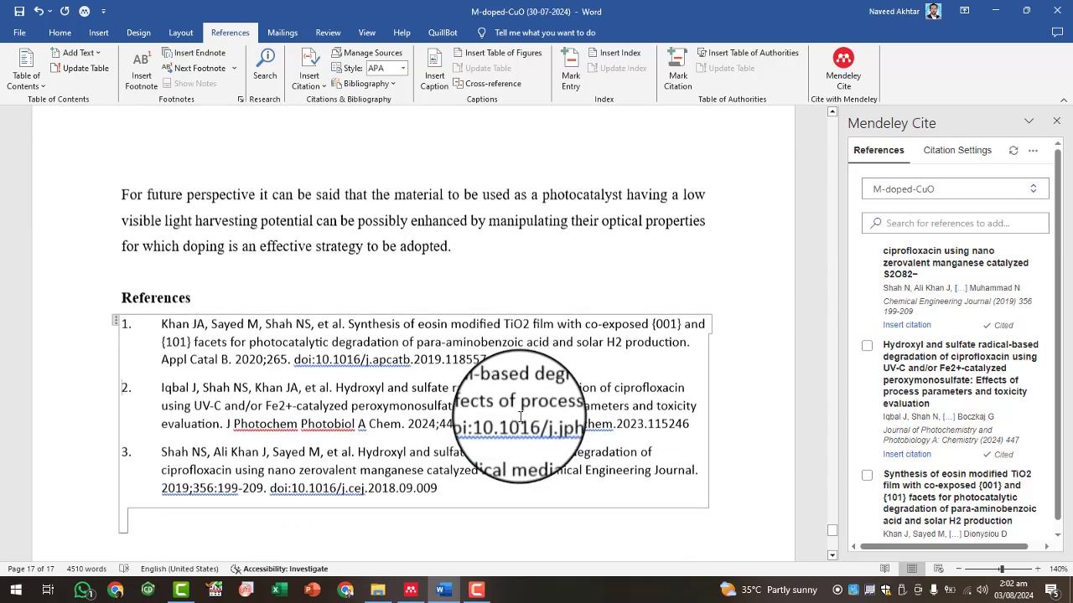